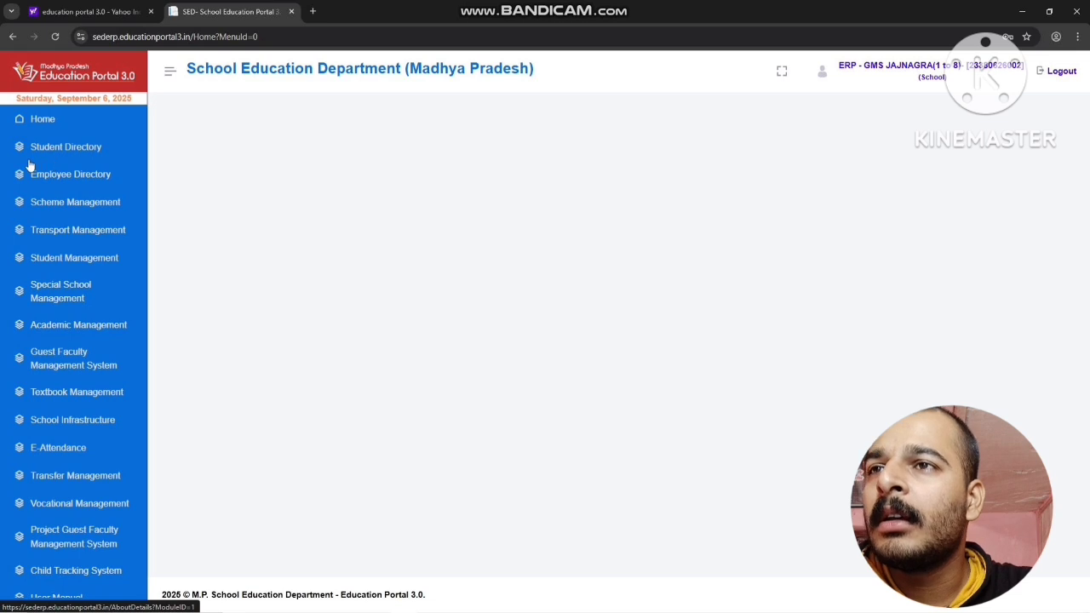
Open Update Student Profile in the Student Directory and list the Class - 1 students for academic year 2025-26
left_click(103, 154)
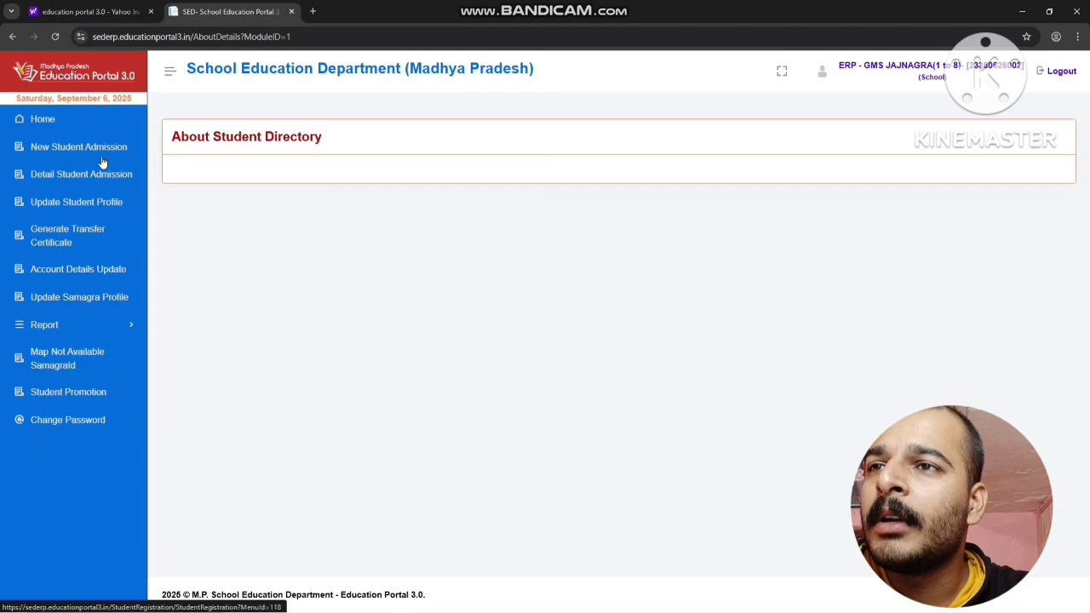
left_click(71, 210)
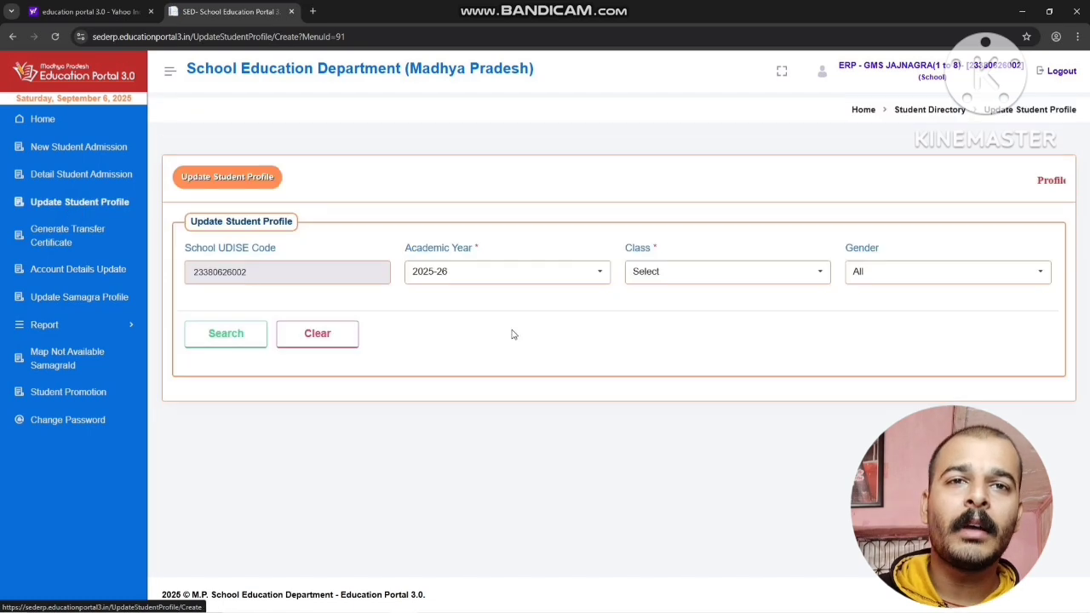
left_click(649, 272)
left_click(662, 344)
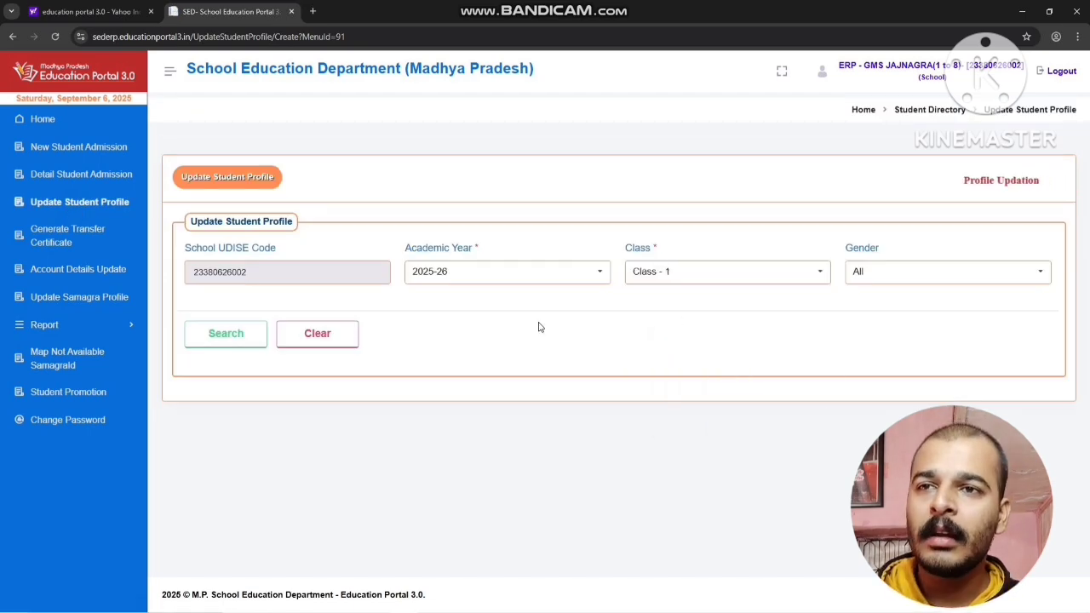
left_click(214, 336)
scroll(446, 377, "down", 2)
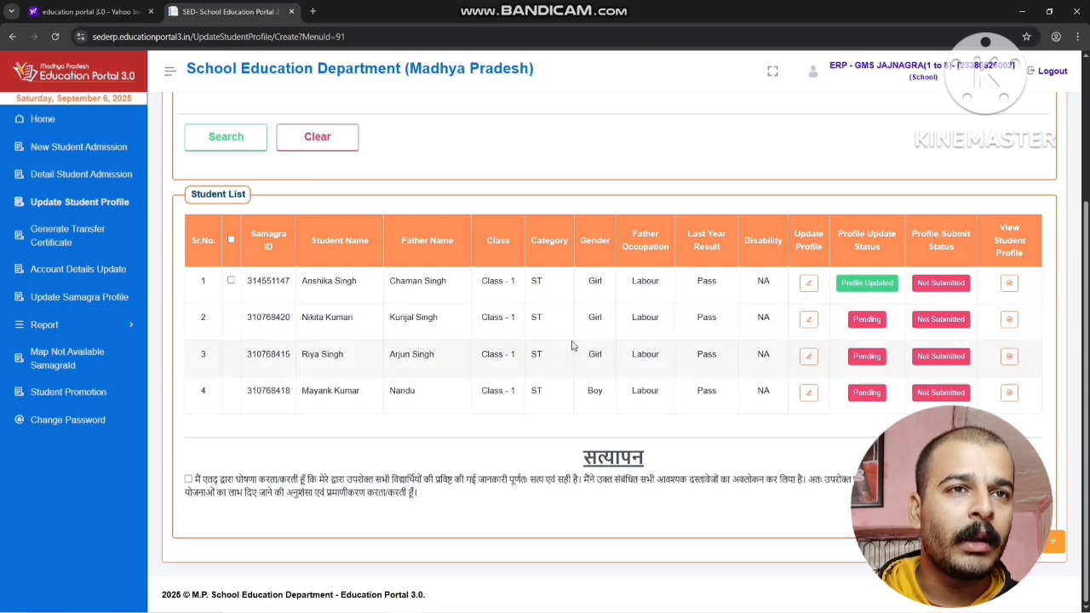
Open the profile of the second student in the list for updating and review the general information
left_click(833, 282)
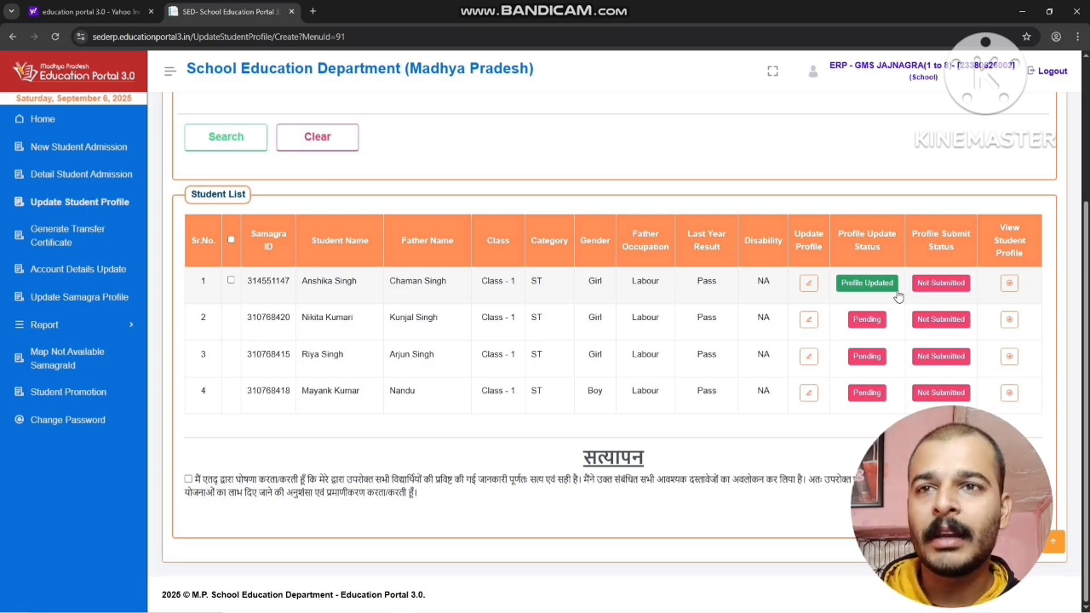
left_click(806, 321)
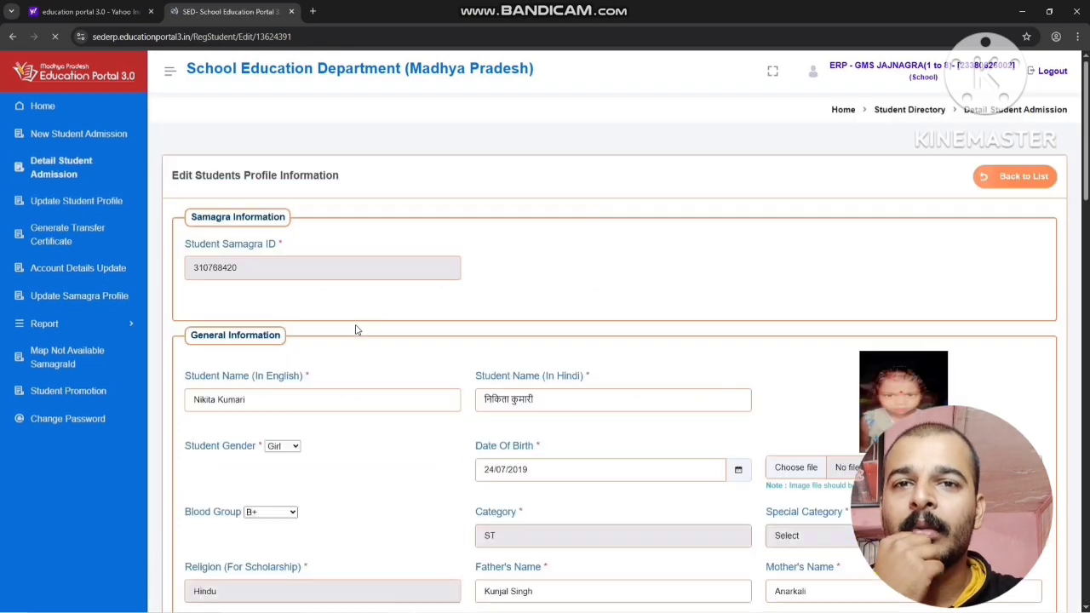
scroll(467, 367, "down", 4)
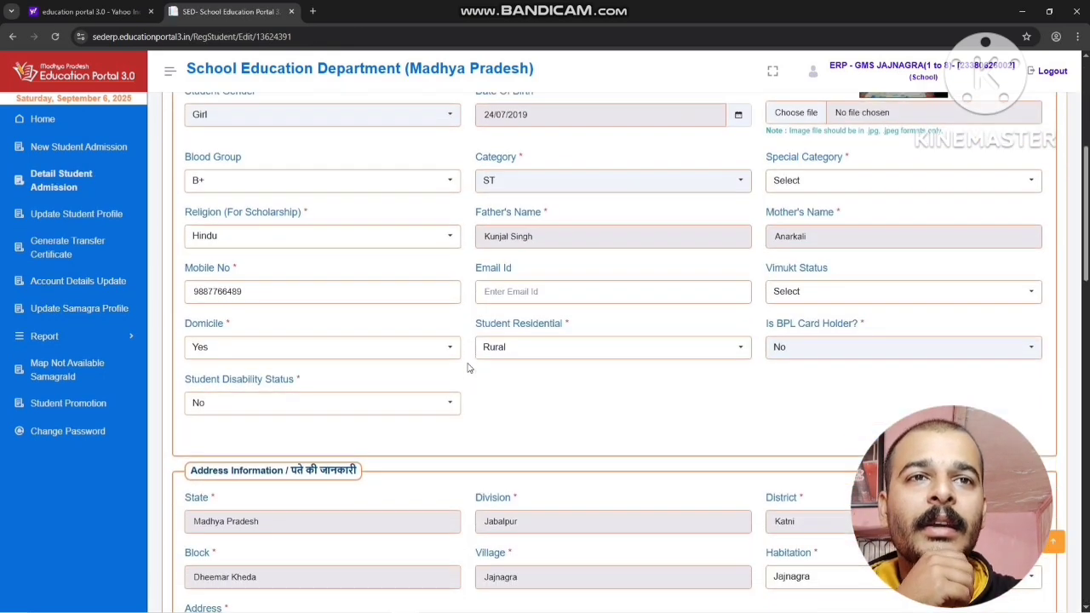
scroll(466, 367, "up", 3)
scroll(473, 364, "down", 1)
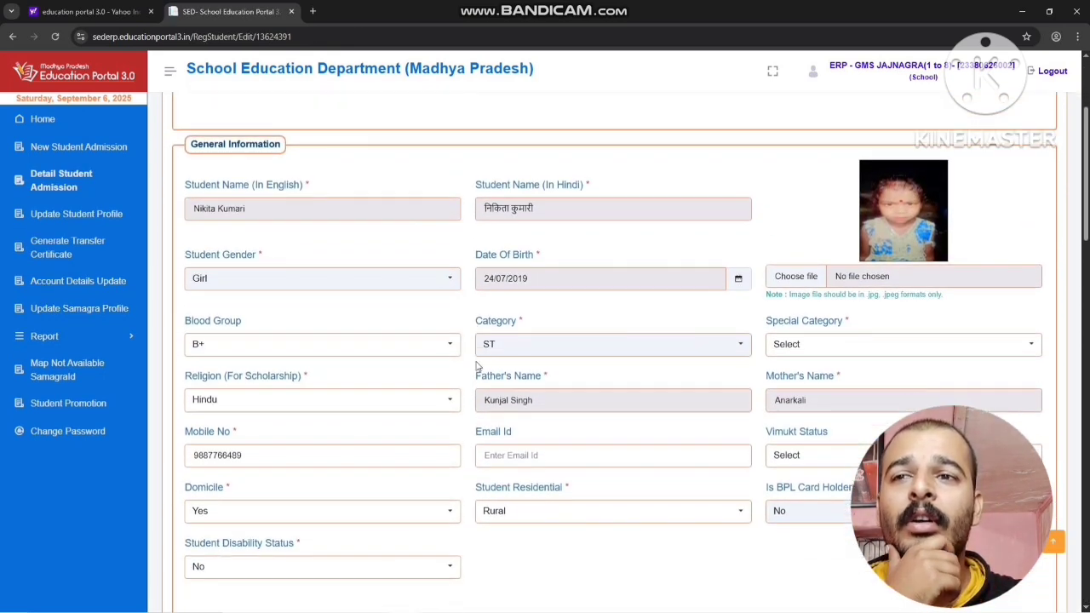
Set the student's Special Category to (04) Not PTG / Not PTG
scroll(570, 379, "down", 1)
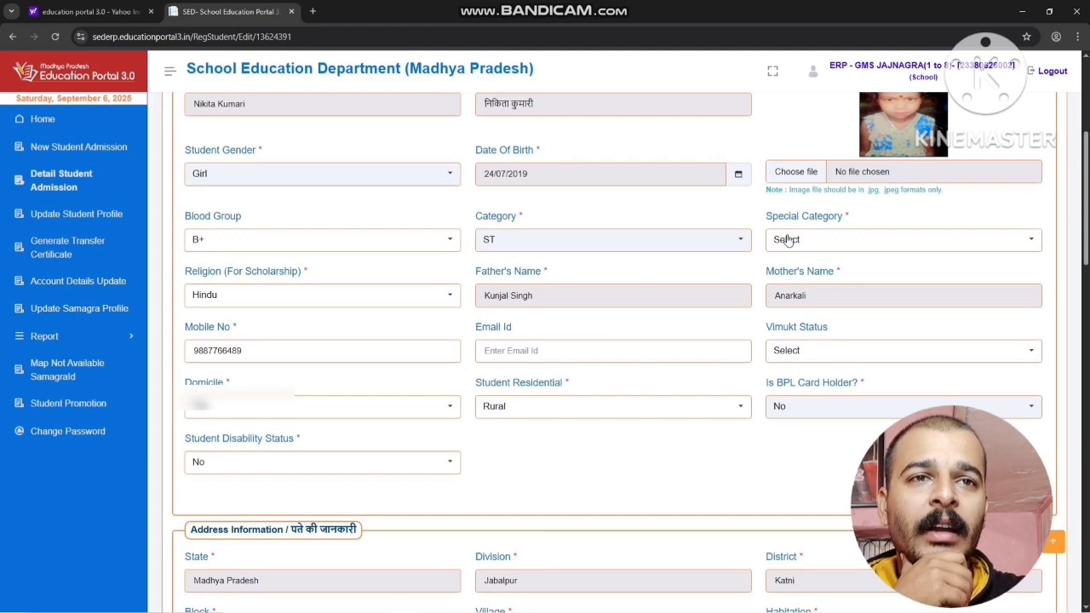
left_click(832, 238)
left_click(835, 375)
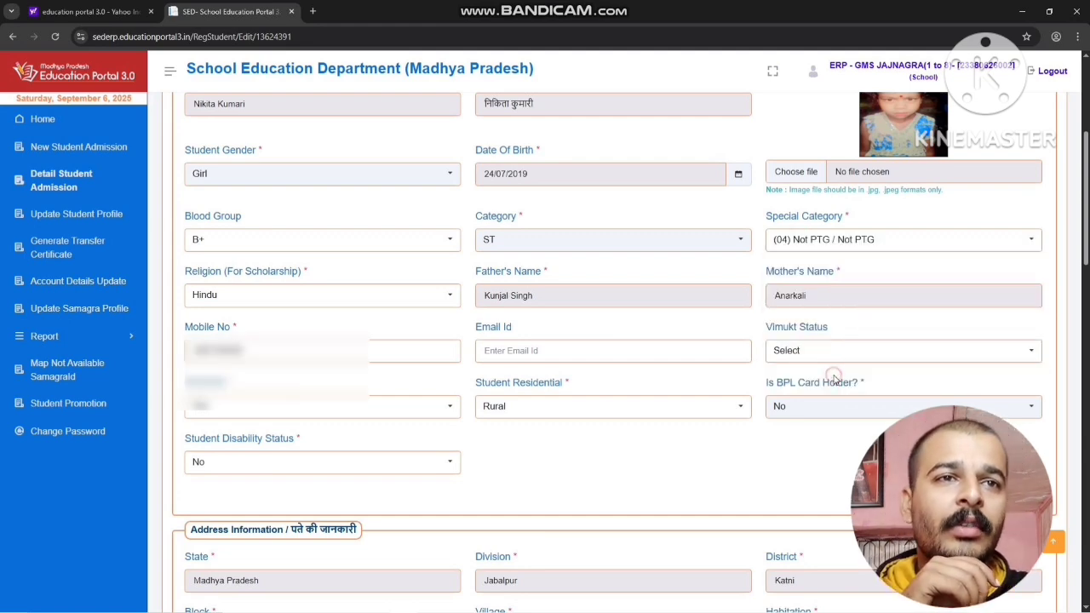
left_click(817, 240)
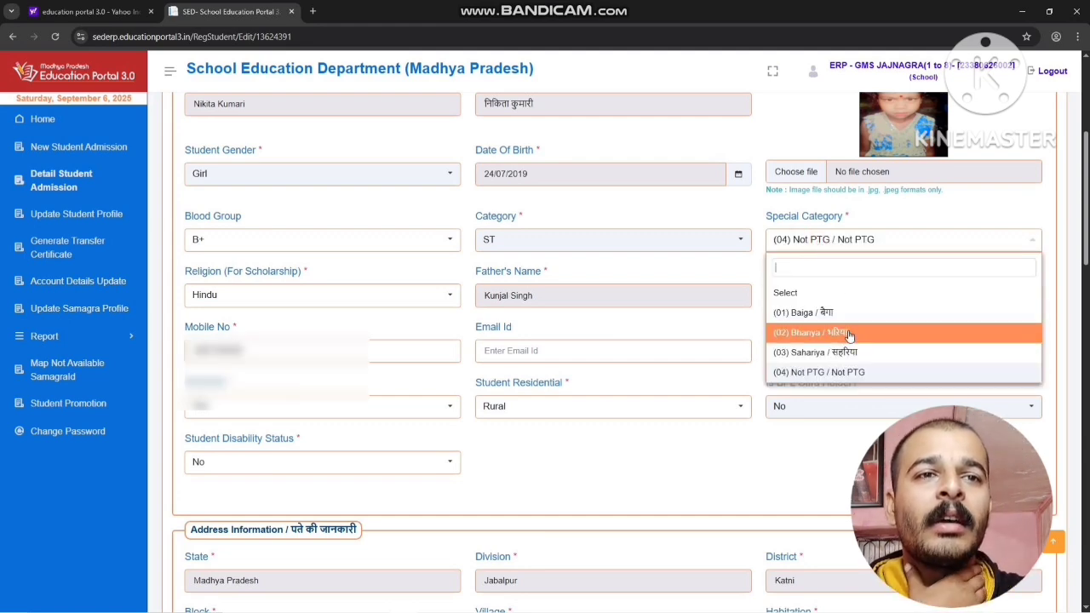
left_click(839, 374)
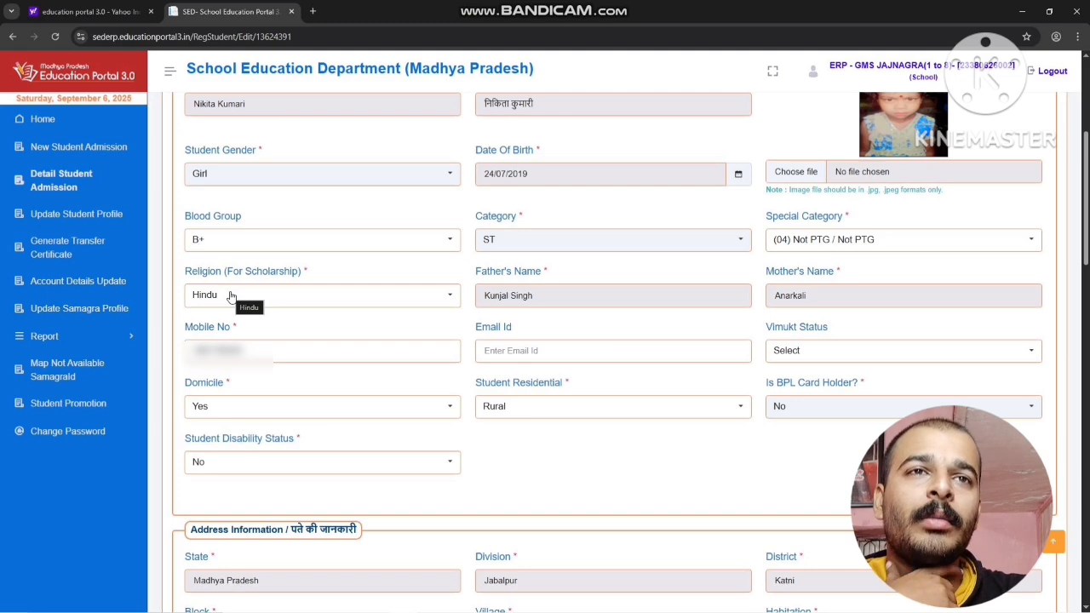
Select Non-Government - (2) as the Means Of Livelihood in the additional scholarship information
scroll(230, 296, "down", 2)
scroll(596, 328, "down", 1)
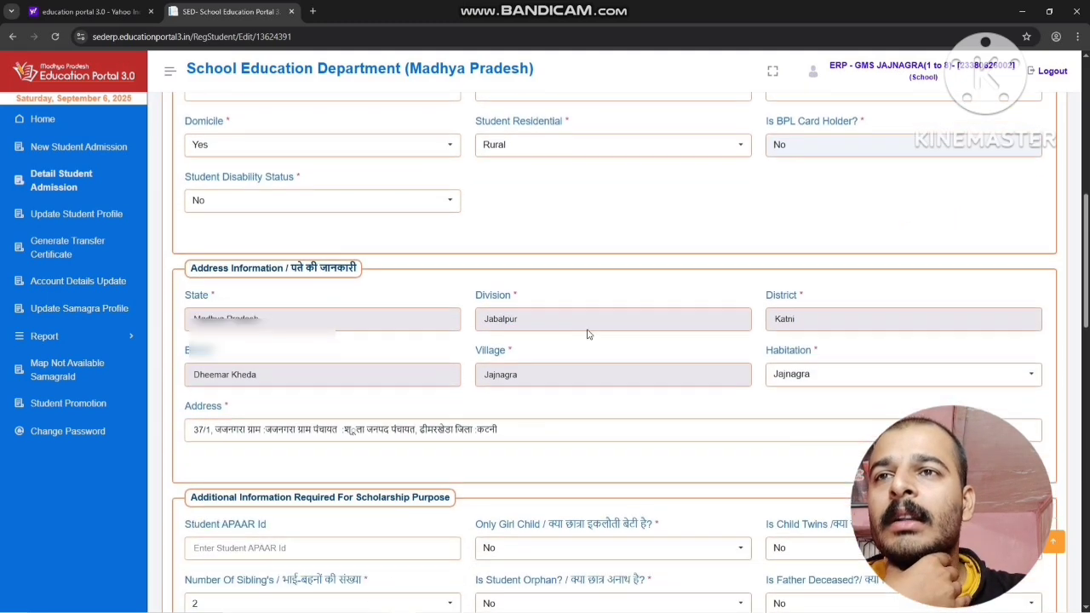
scroll(586, 334, "down", 2)
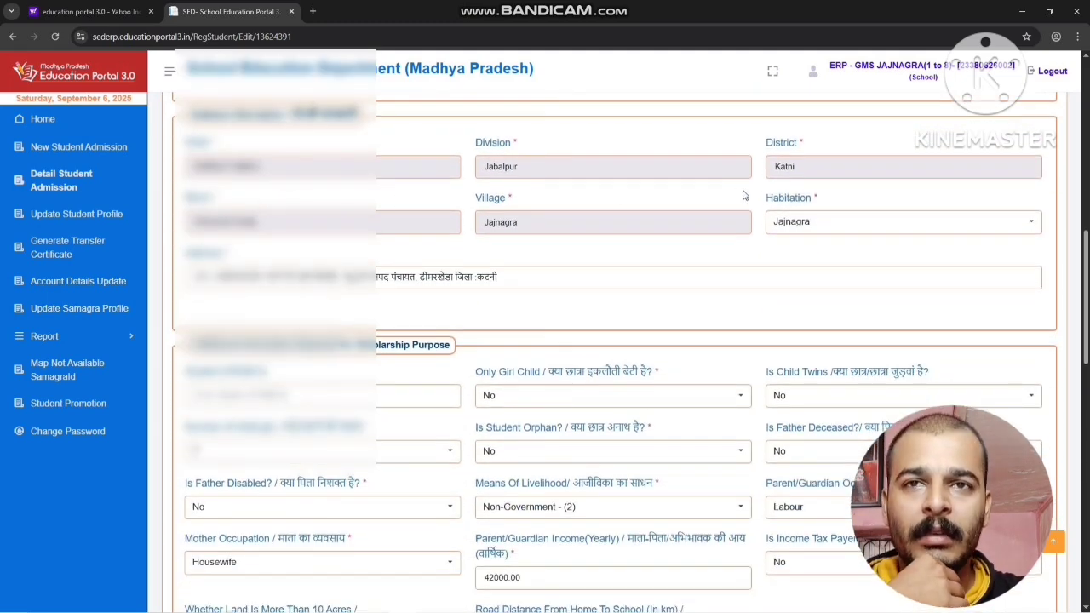
scroll(627, 334, "down", 1)
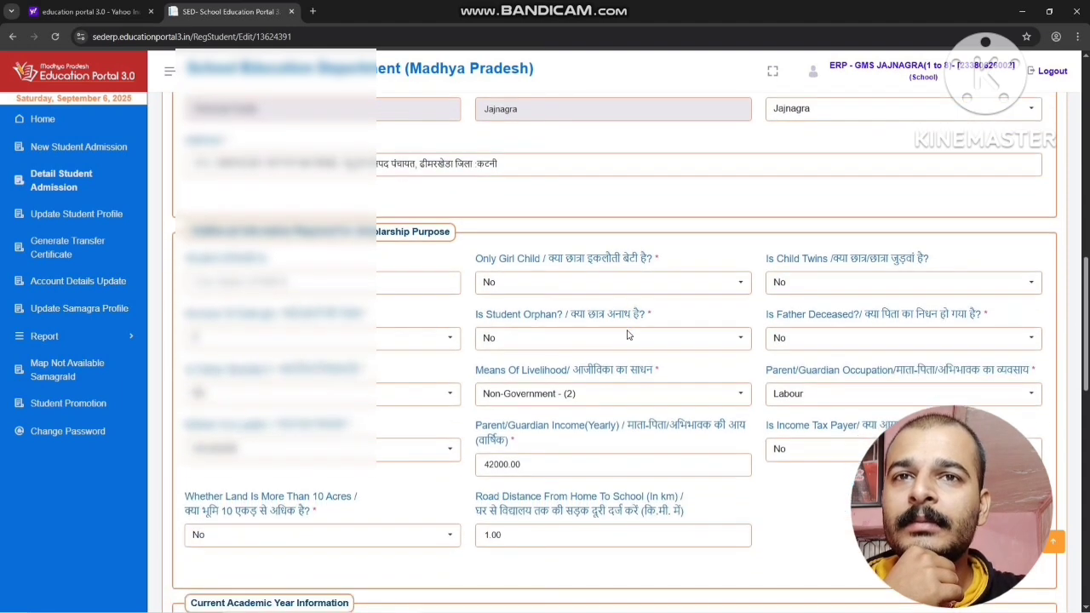
scroll(628, 335, "down", 1)
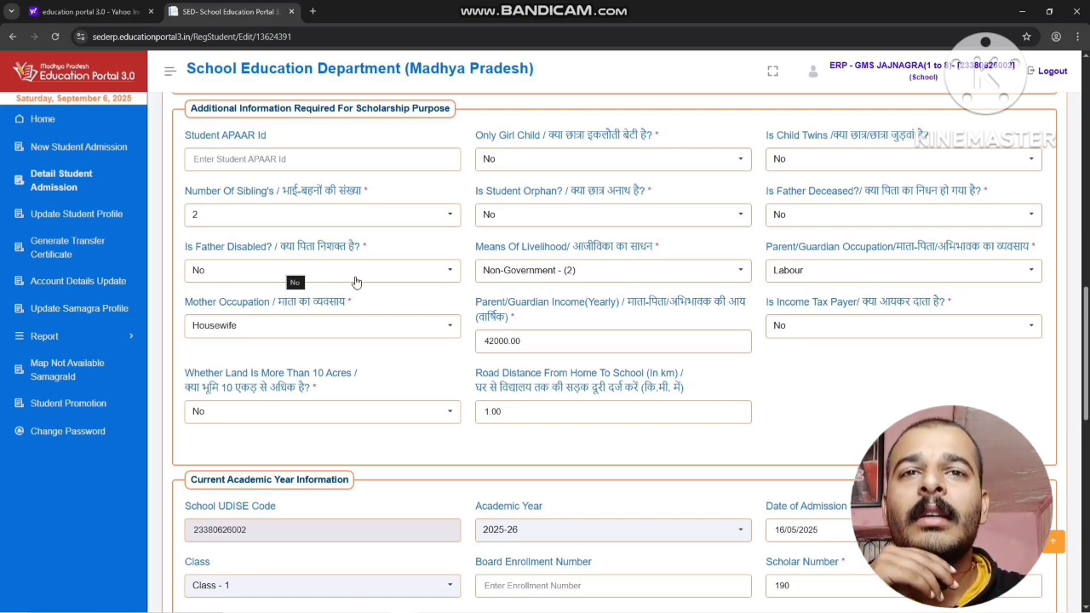
left_click(553, 282)
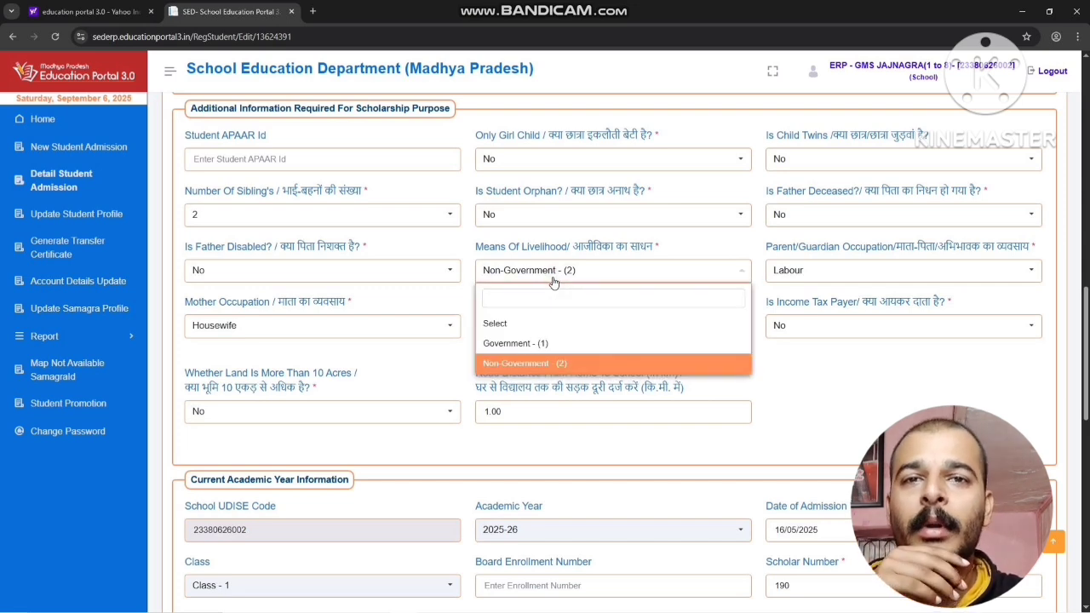
left_click(542, 365)
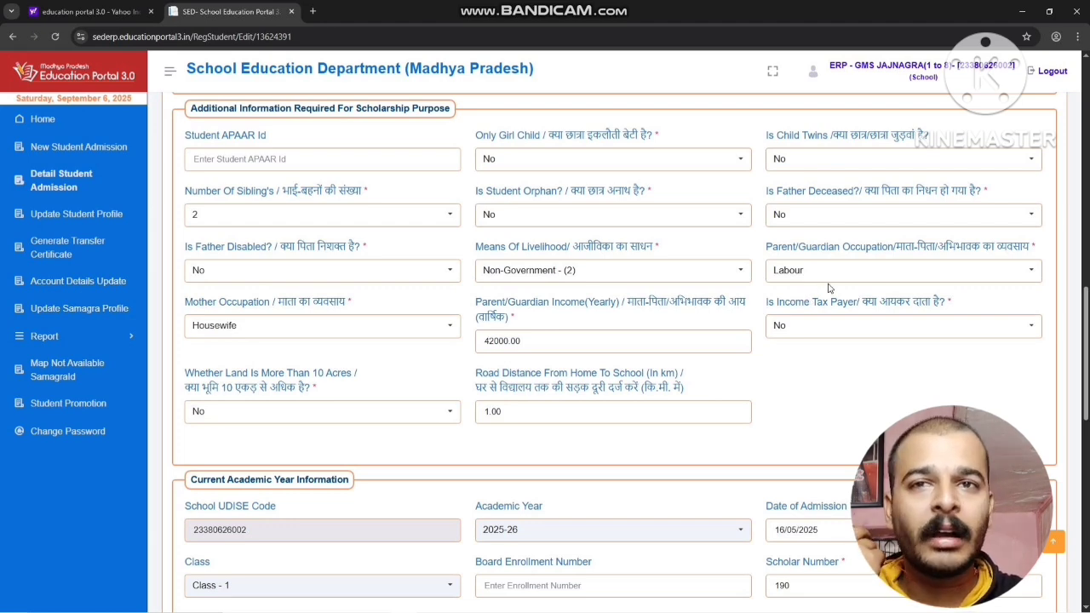
Set the Mother Occupation to Labour in the additional scholarship information
left_click(367, 328)
scroll(276, 476, "down", 1)
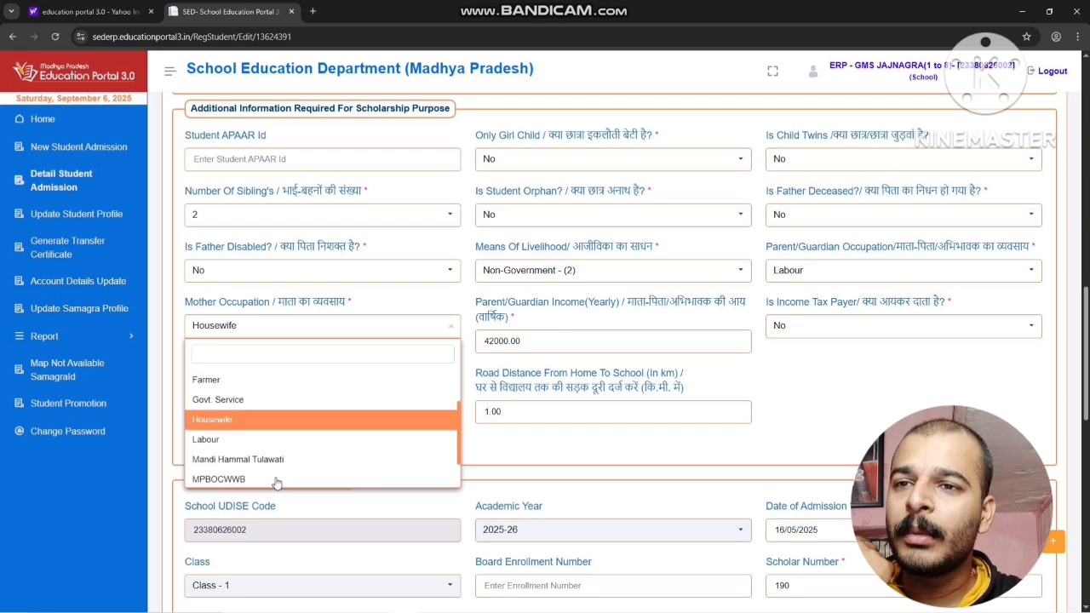
left_click(284, 441)
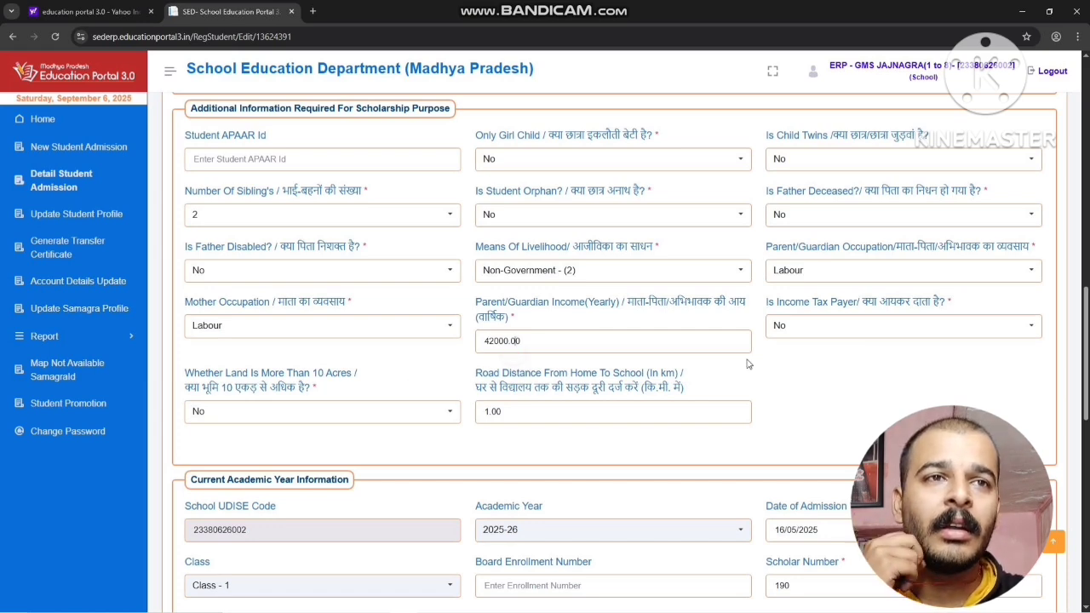
Try to enter 16/05/2025 as the Date of Admission in the current academic year information
scroll(800, 332, "down", 3)
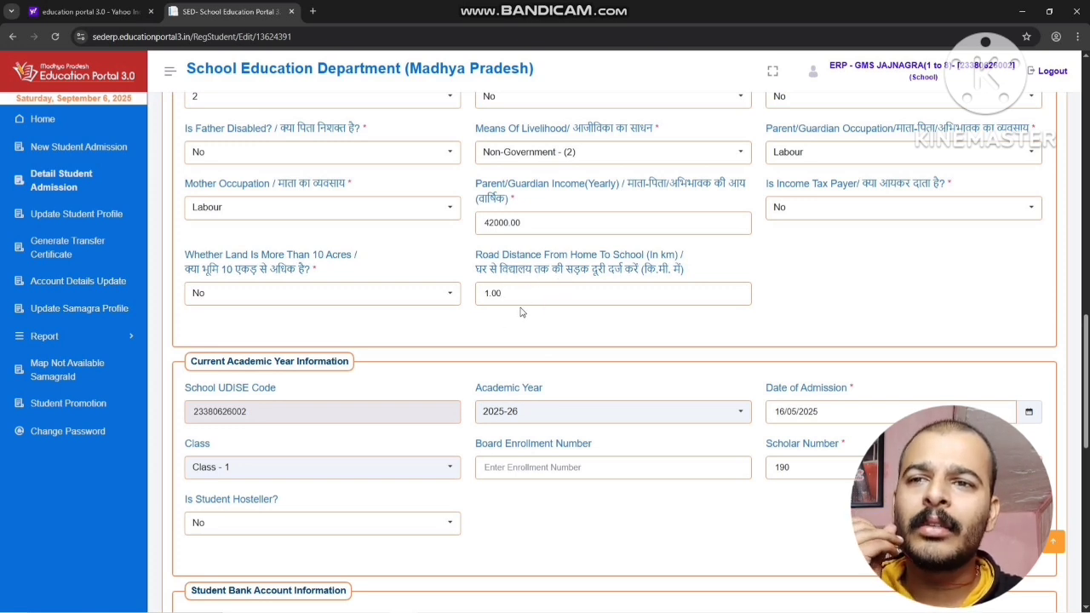
scroll(521, 312, "down", 2)
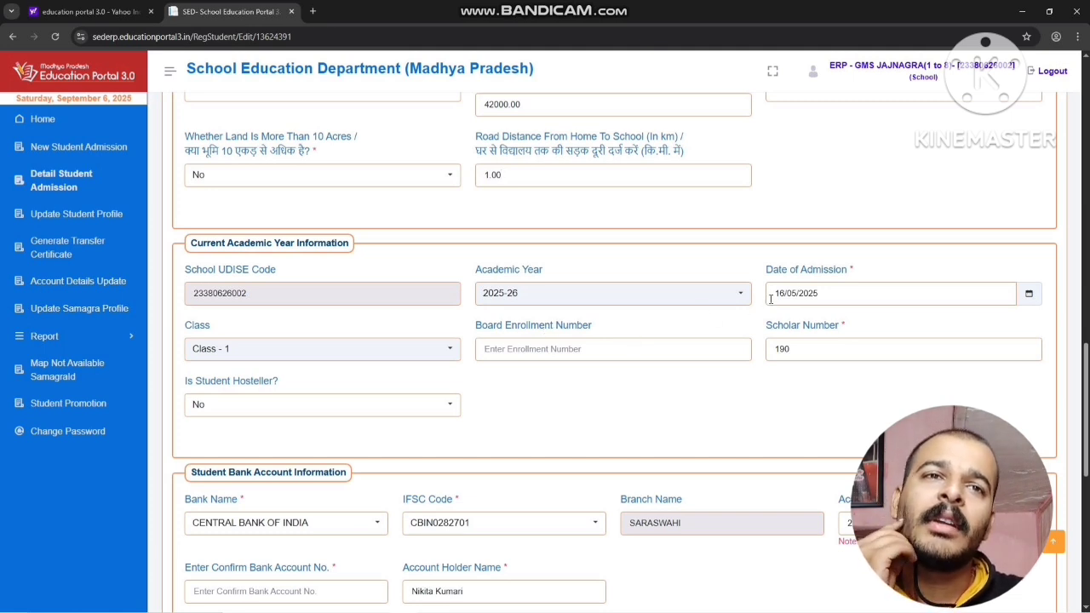
left_click(798, 298)
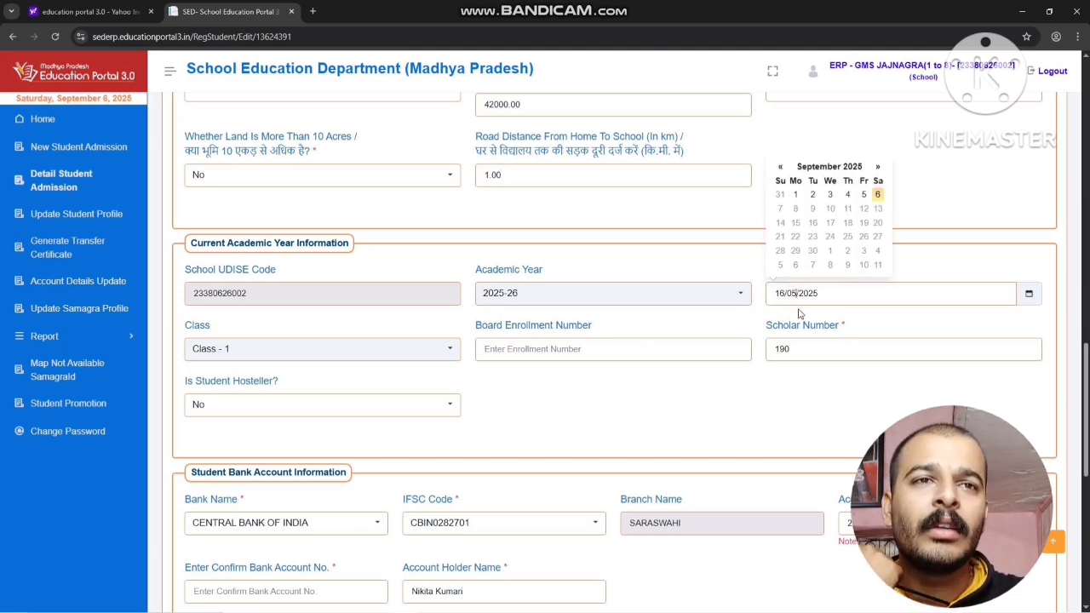
left_click(813, 323)
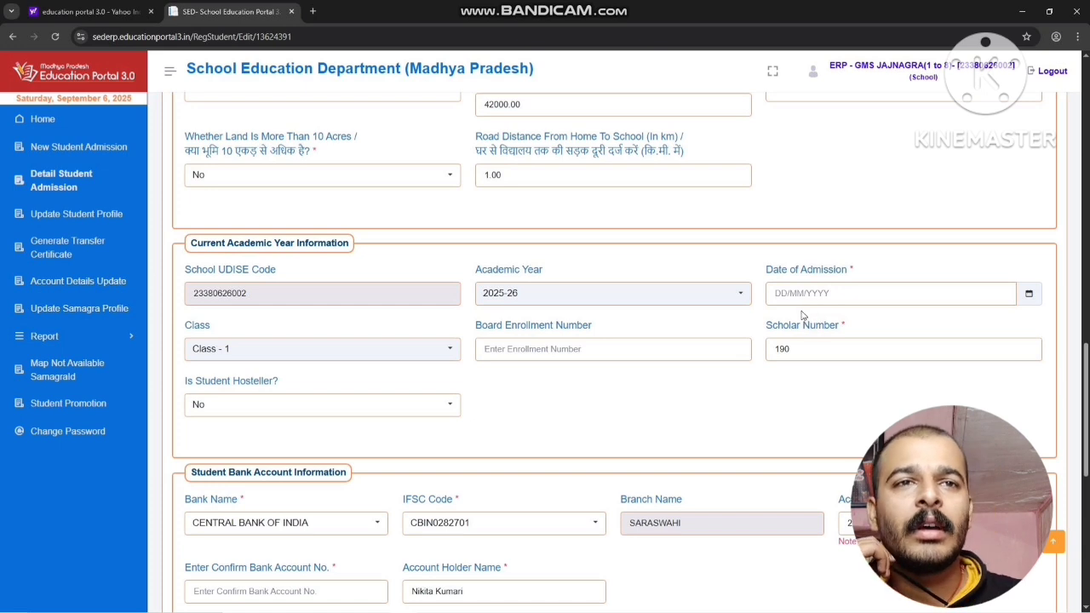
left_click(797, 298)
type("16")
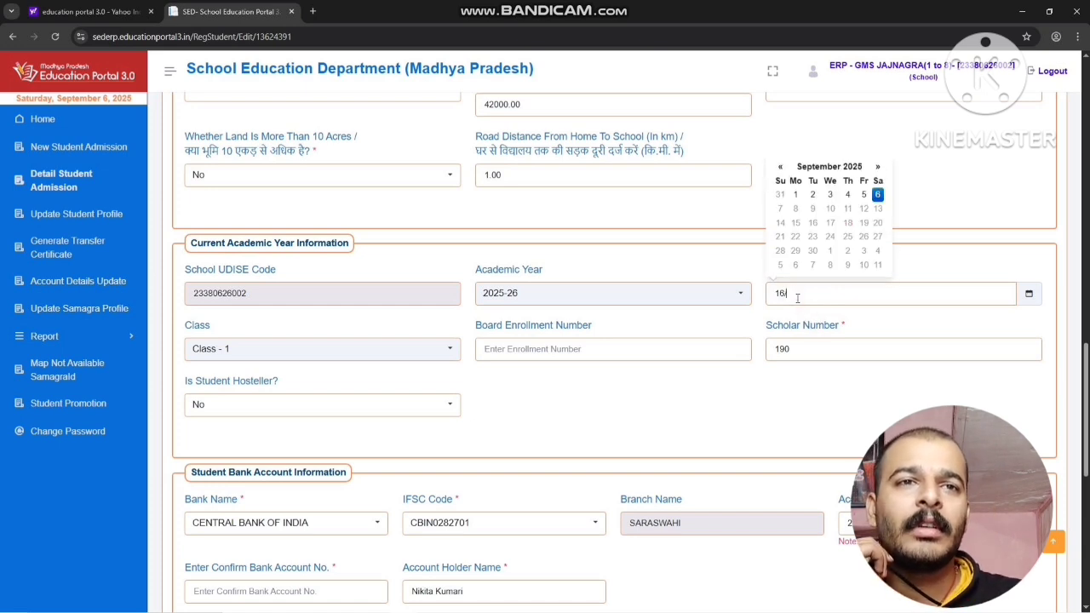
type("/05/2025")
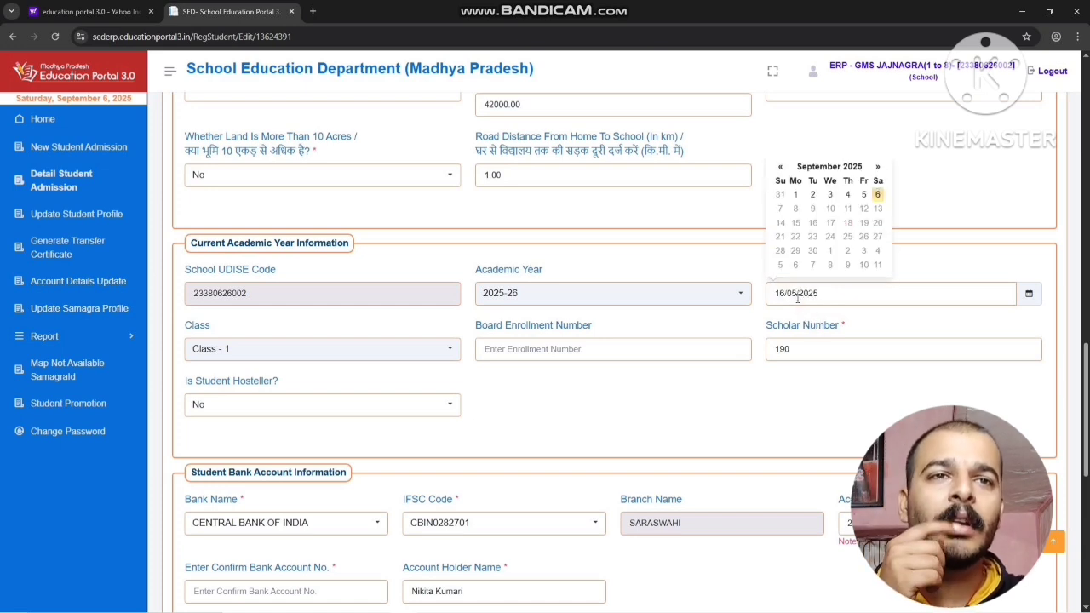
left_click(802, 328)
Set the Date of Admission to 07/08/2025 by choosing 7 August 2025 from the calendar
left_click(809, 293)
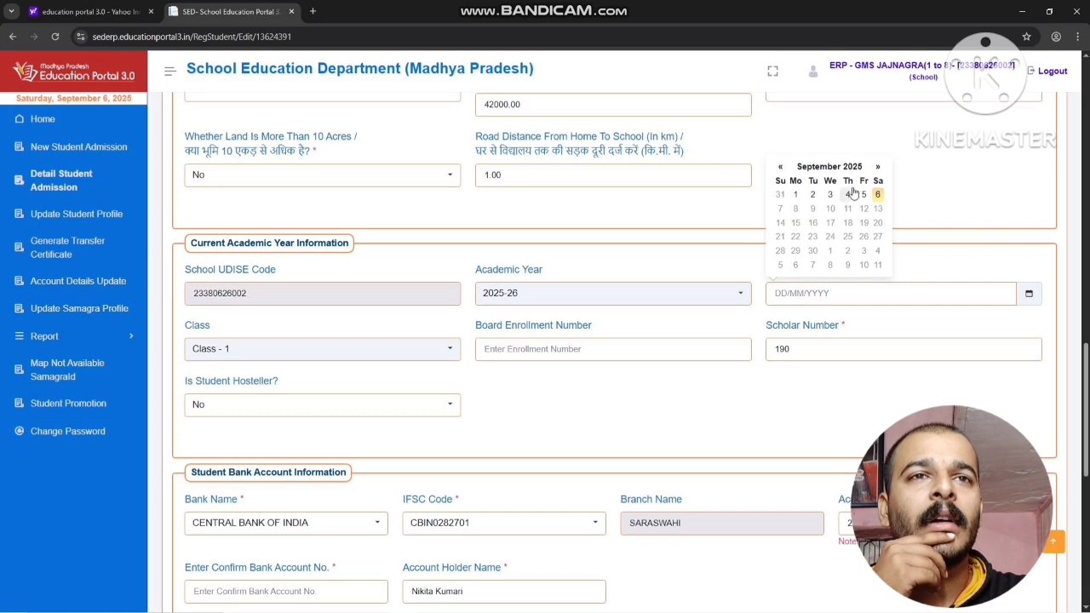
left_click(780, 167)
left_click(780, 166)
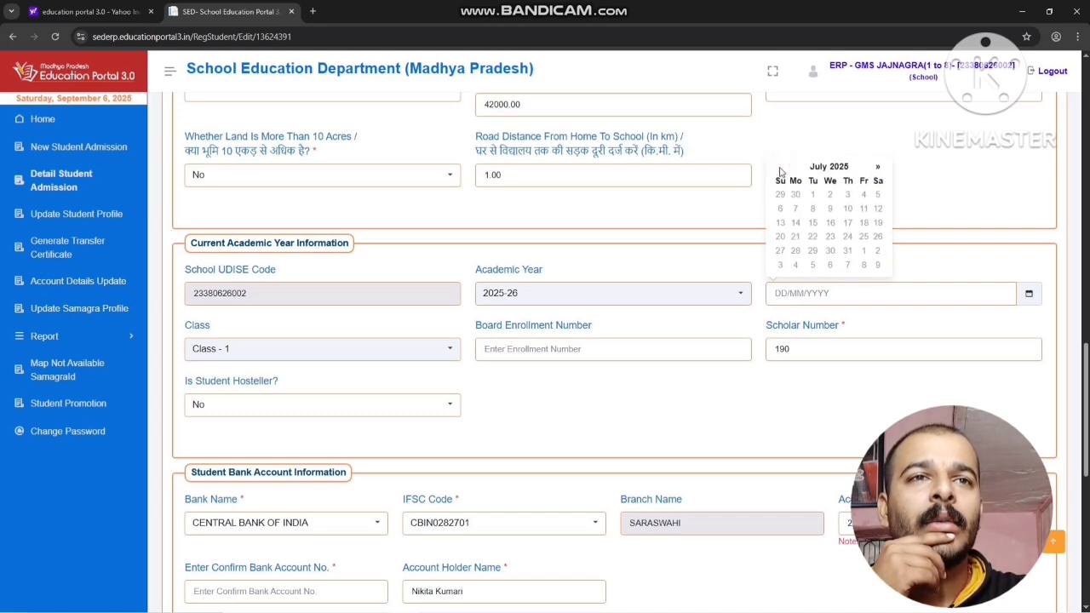
left_click(878, 168)
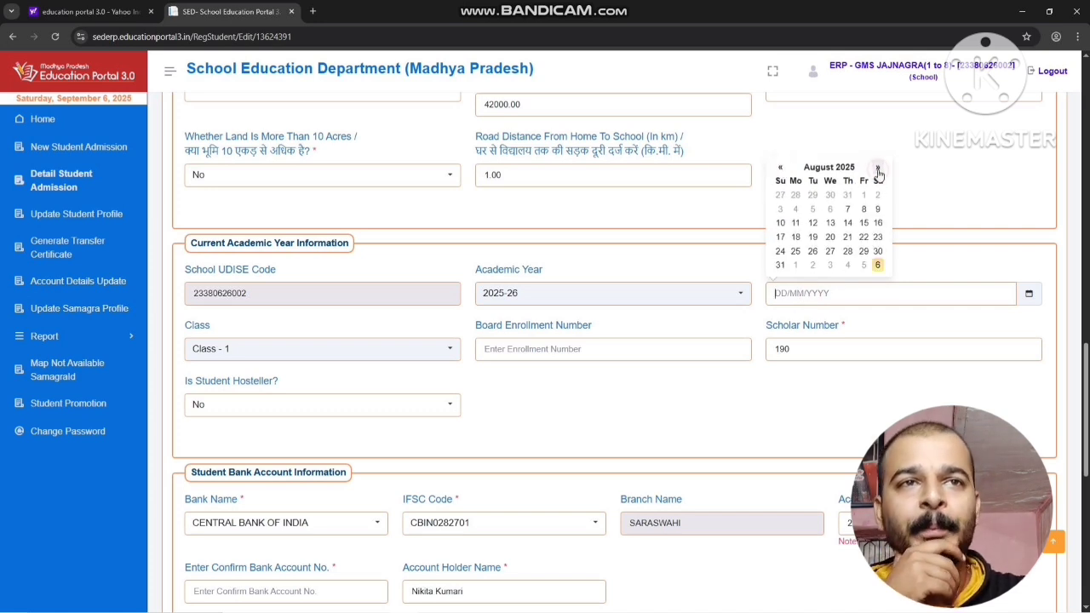
left_click(846, 209)
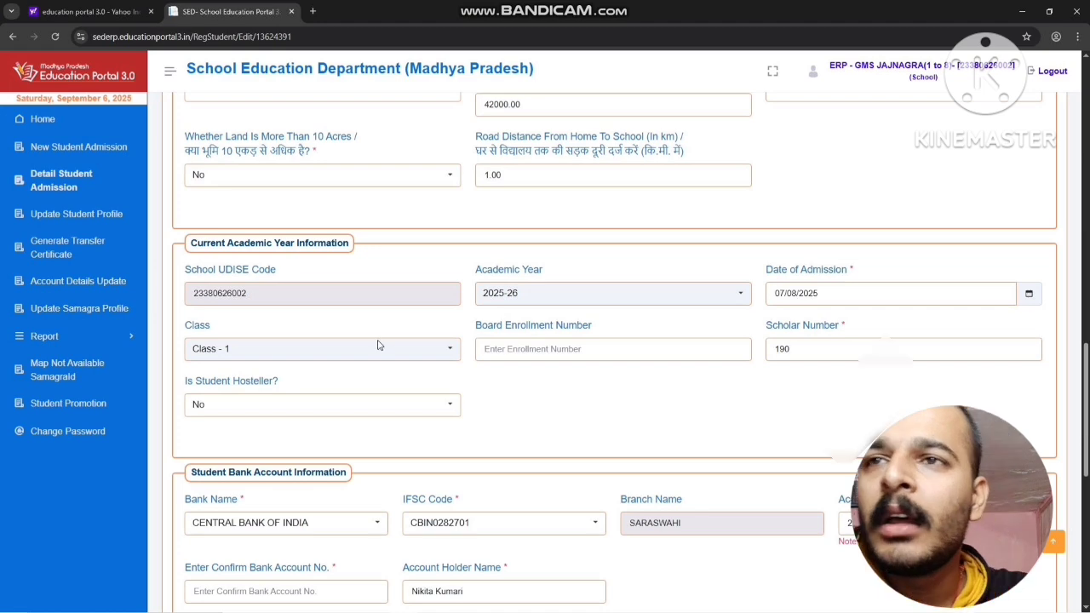
Enter the student's account number again as the confirmation number in the Student Bank Account Information
scroll(380, 343, "down", 2)
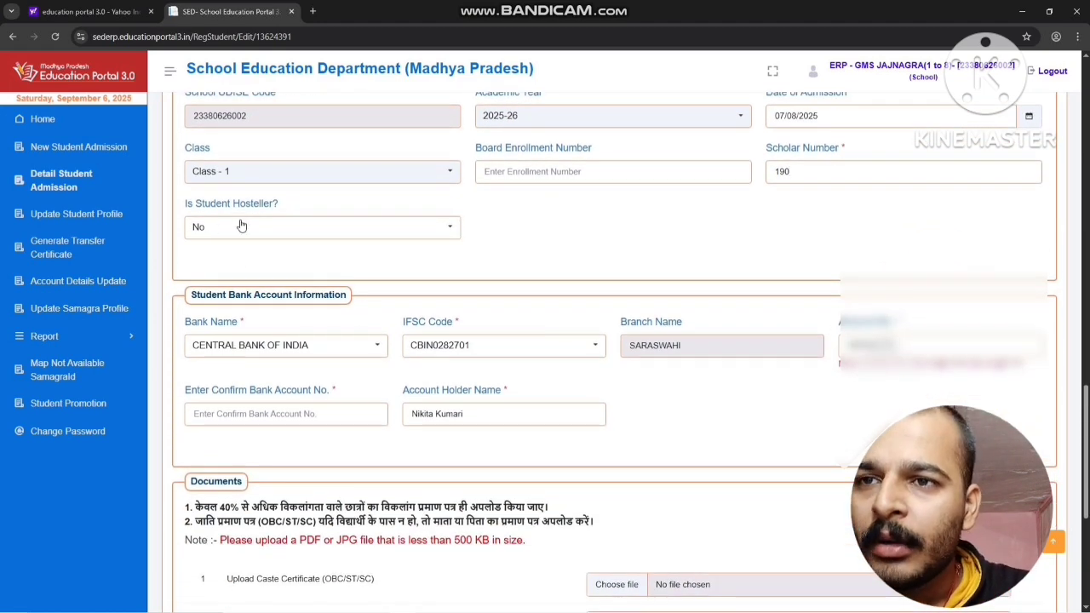
scroll(241, 225, "down", 2)
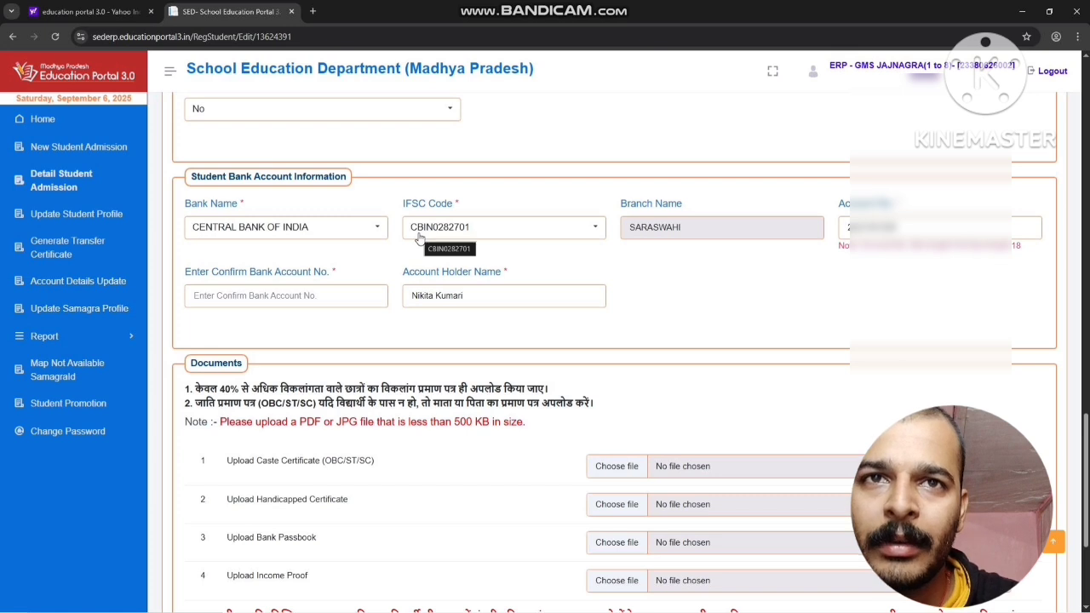
left_click_drag(335, 250, 505, 250)
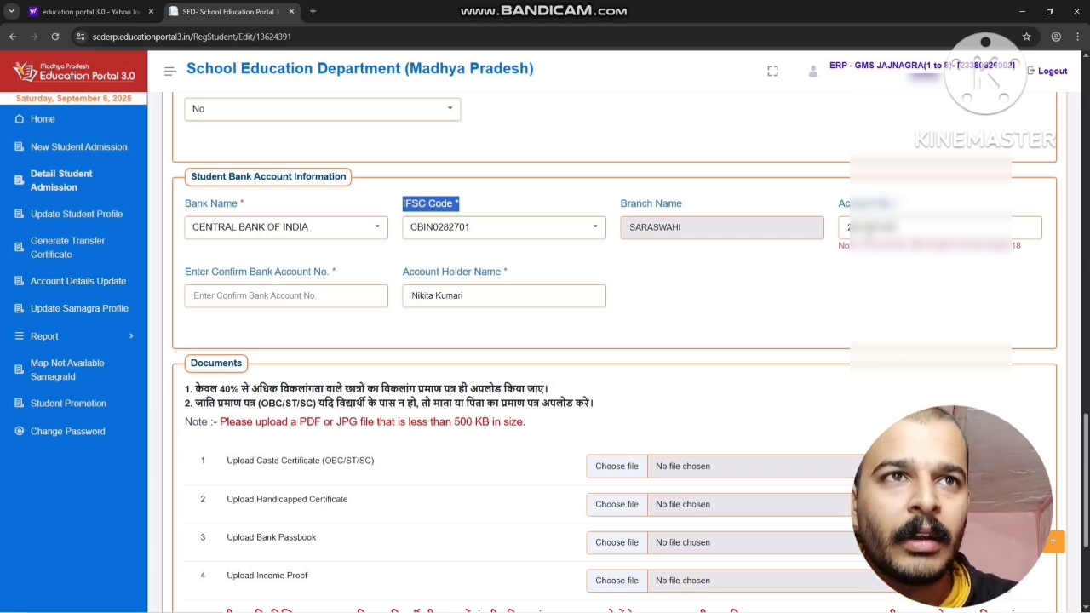
left_click_drag(847, 228, 908, 228)
left_click(875, 311)
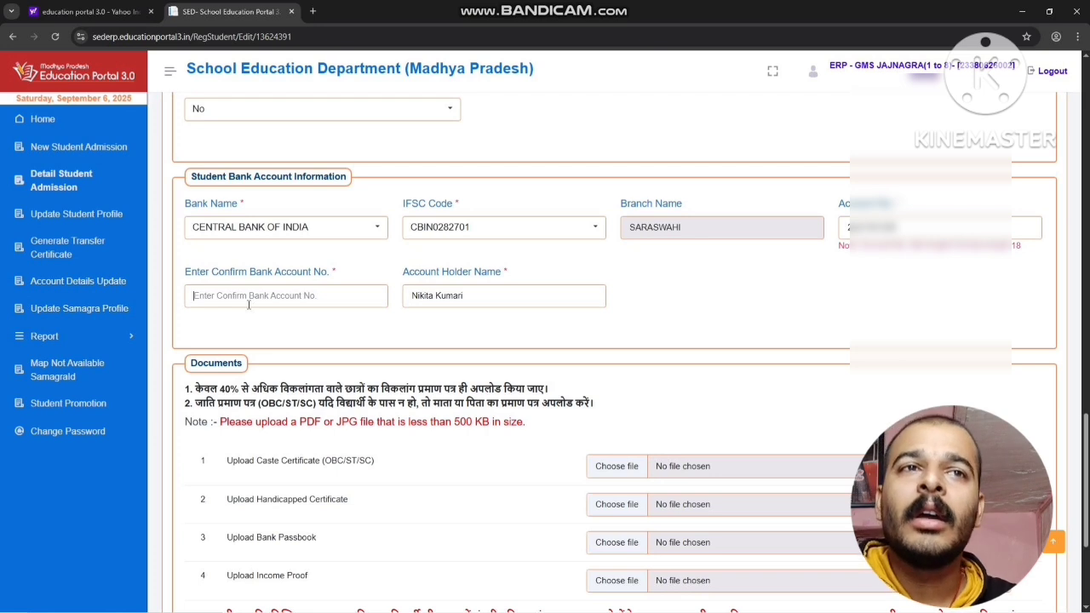
left_click(249, 303)
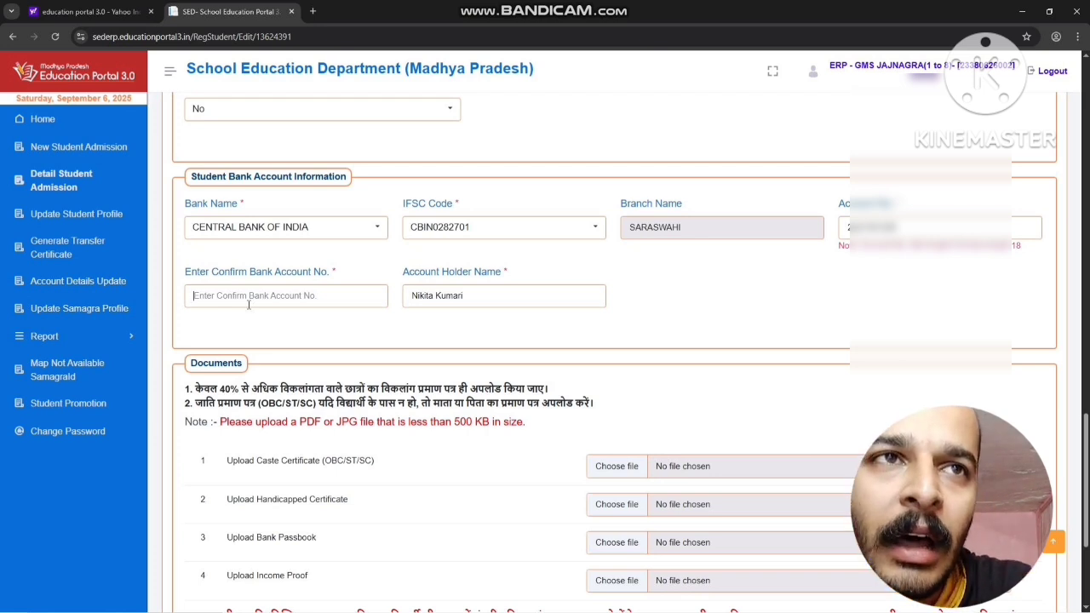
left_click_drag(899, 227, 843, 230)
left_click(763, 264)
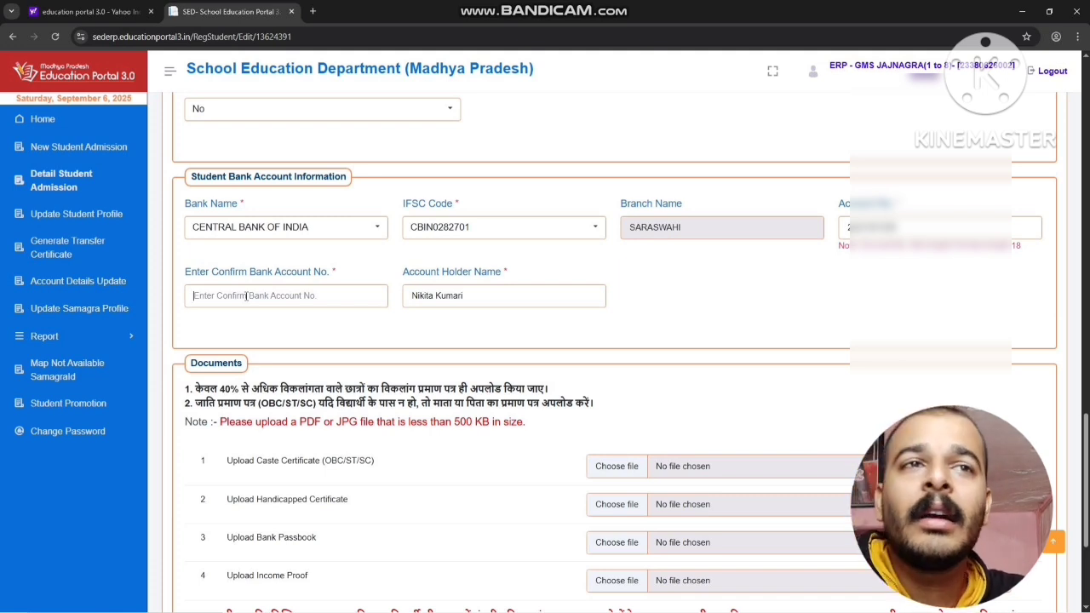
left_click(246, 295)
key("ctrl+v")
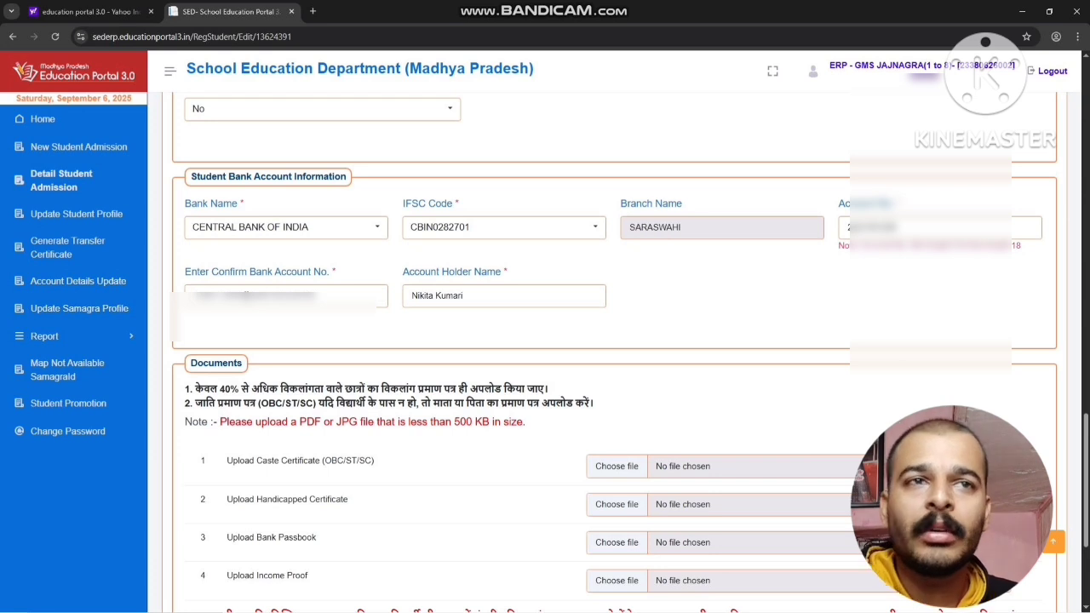
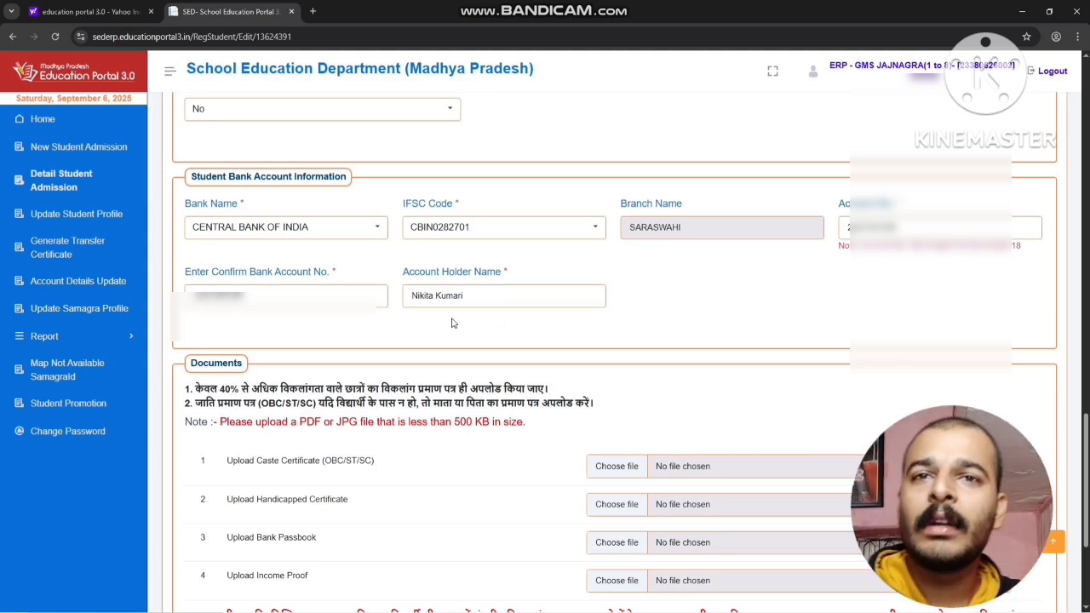
Make the final submission of the student's profile, declaring that the eligible scheme details are correct
scroll(499, 315, "down", 3)
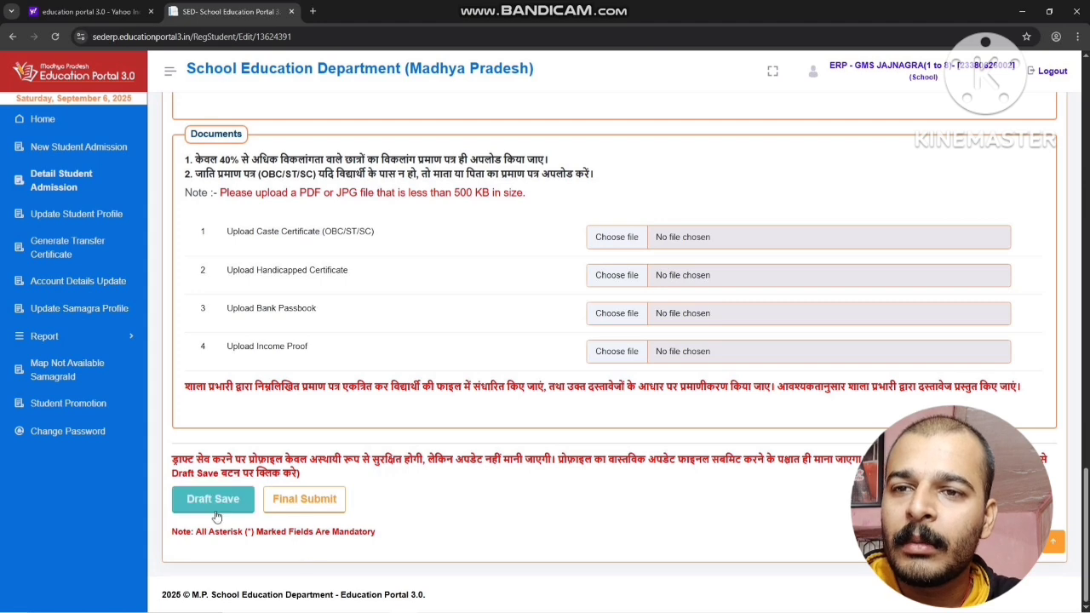
left_click(335, 503)
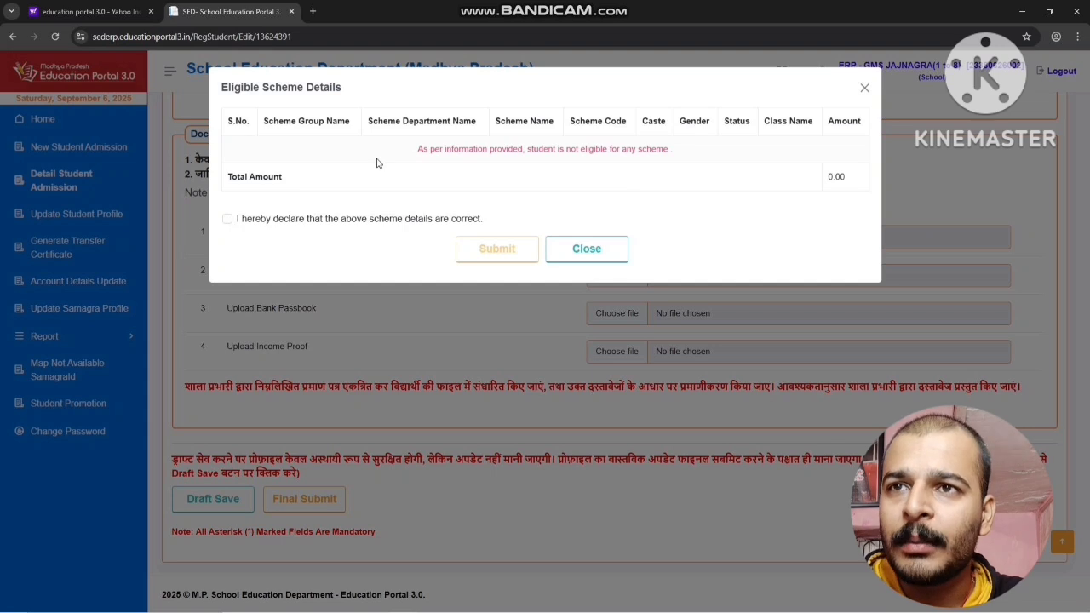
left_click(228, 218)
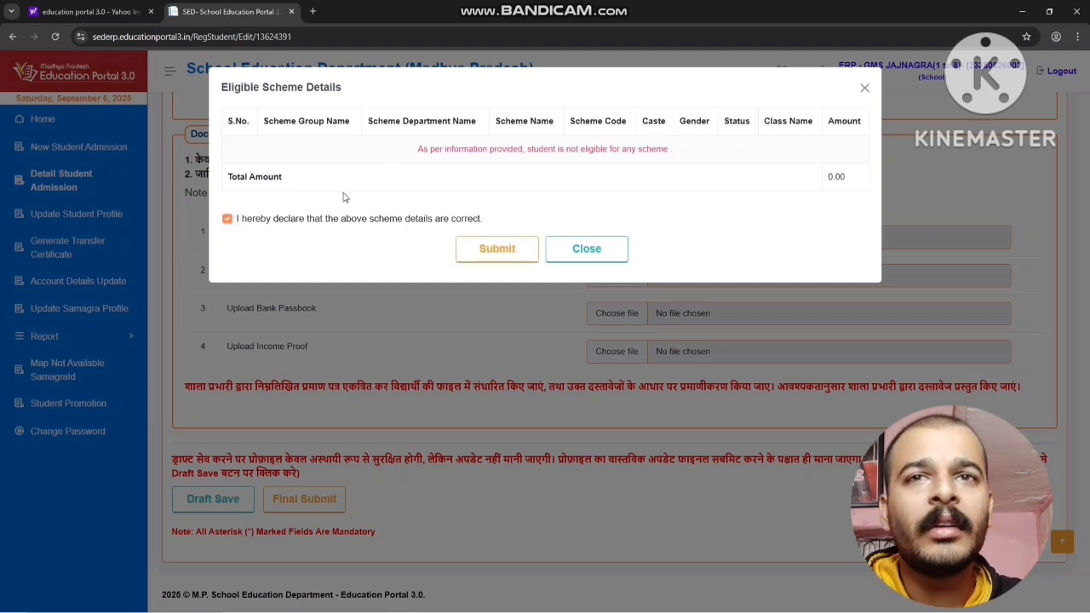
left_click(497, 250)
left_click(520, 393)
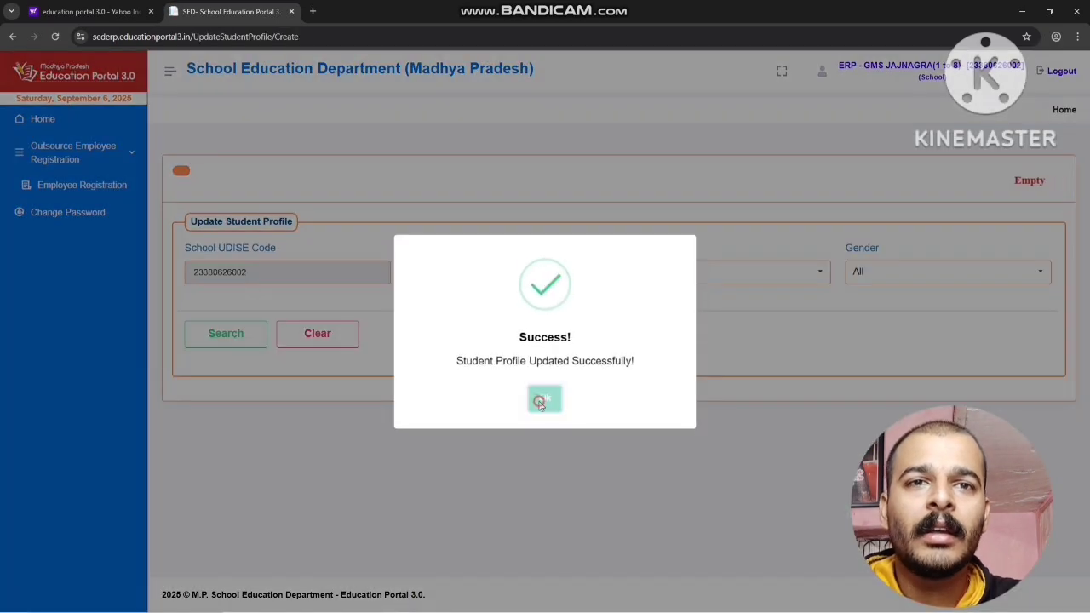
left_click(545, 396)
Search for the Class - 1 students and open the third listed student's profile for updating
left_click(705, 272)
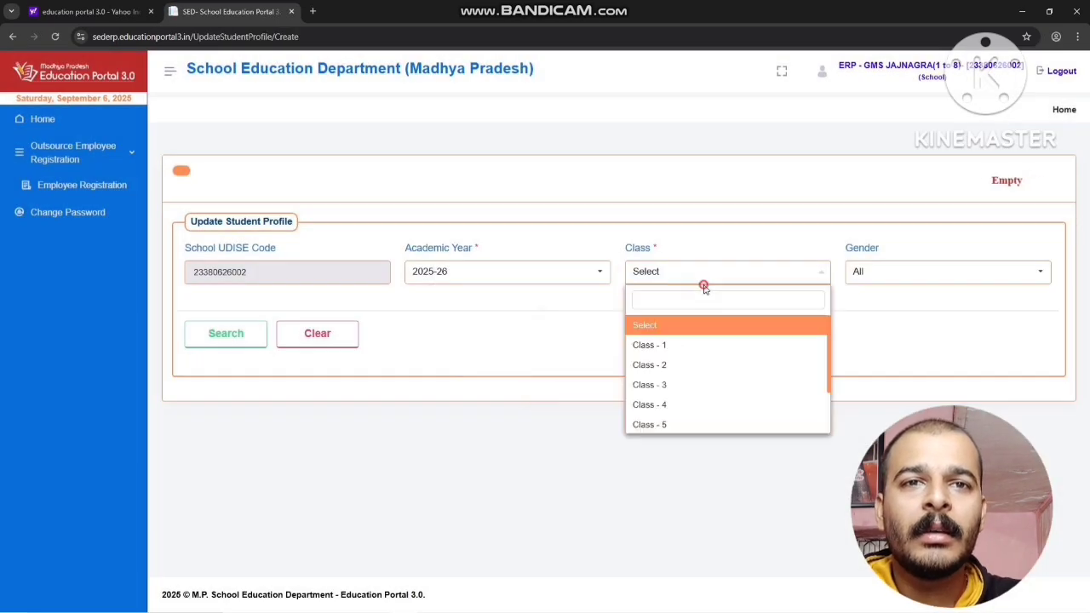
left_click(681, 346)
left_click(223, 333)
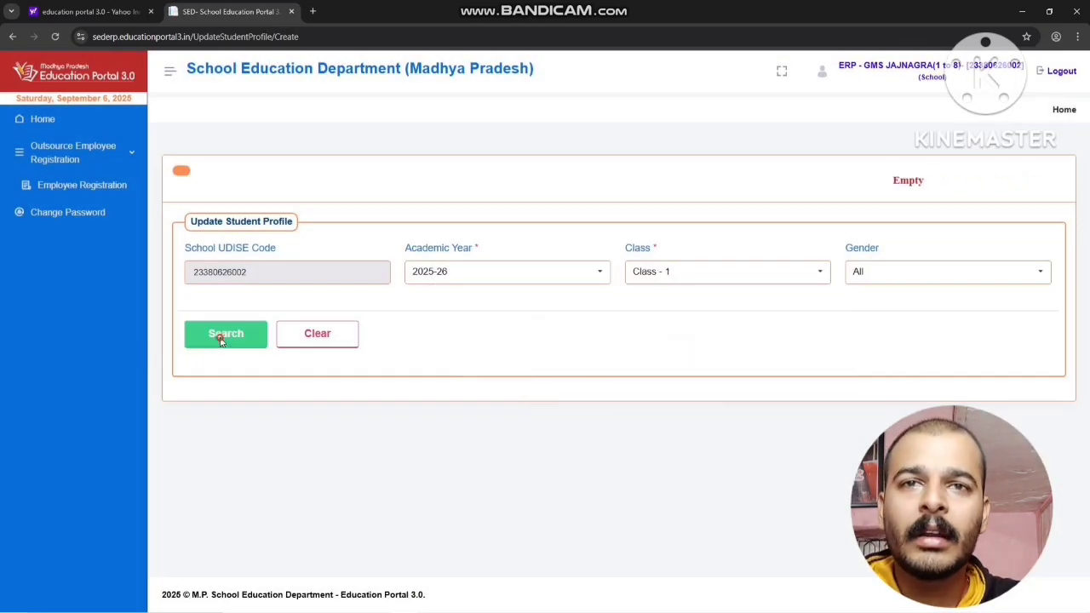
scroll(409, 401, "down", 2)
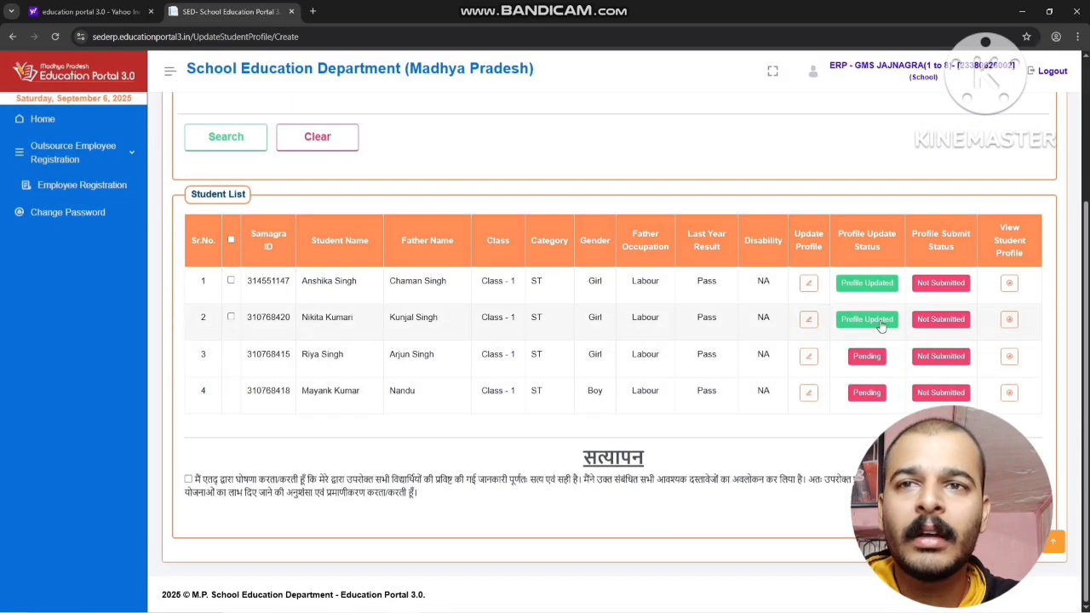
left_click(808, 356)
Fill in the third student's confirmation bank account number, correcting the mistyped digits
scroll(596, 417, "down", 15)
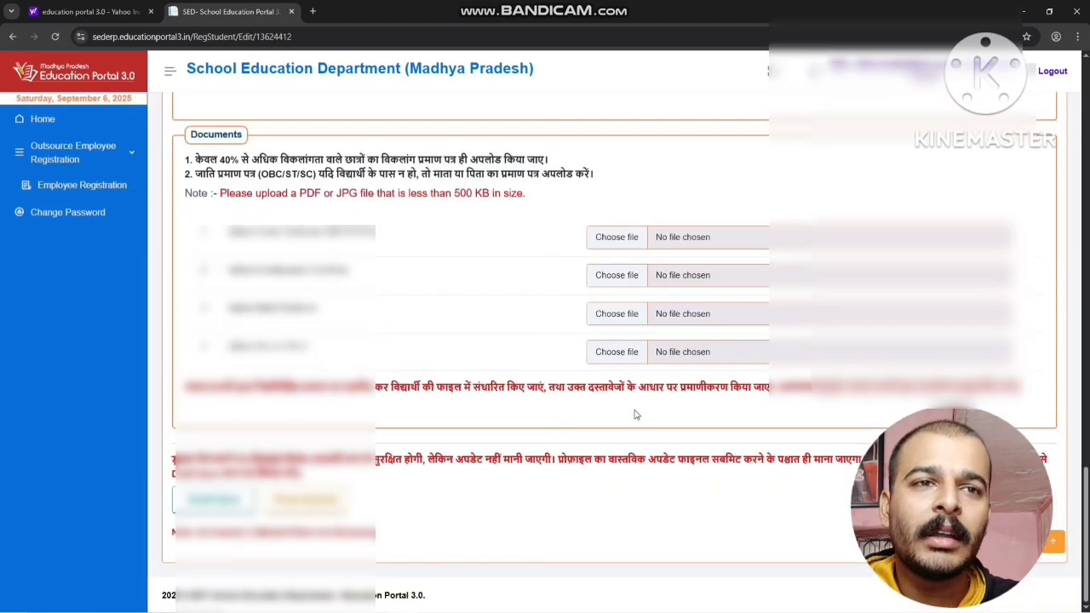
scroll(672, 414, "up", 5)
scroll(830, 450, "down", 1)
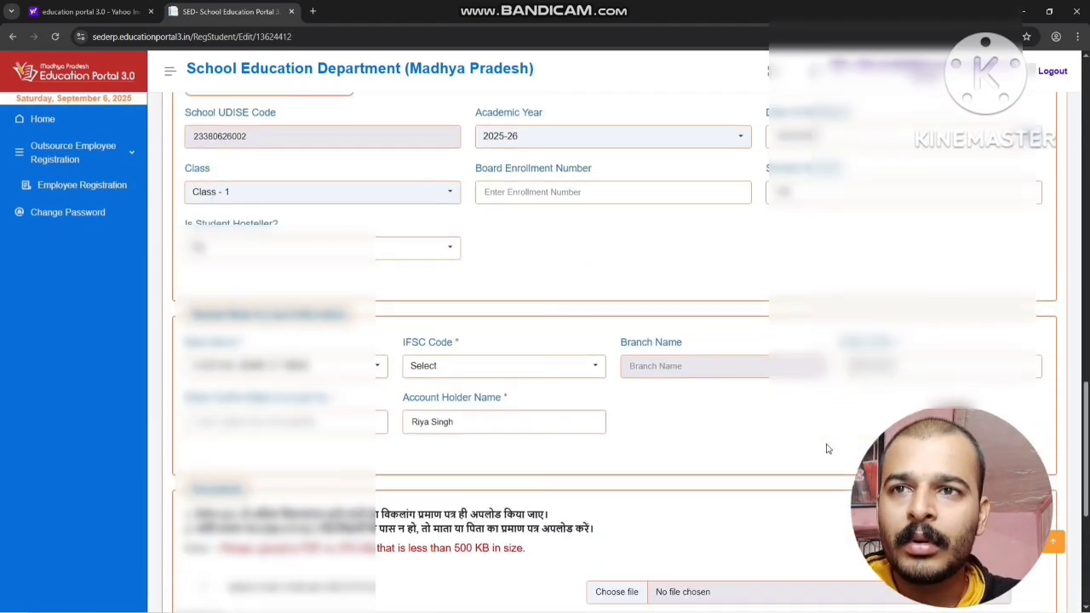
scroll(826, 449, "down", 1)
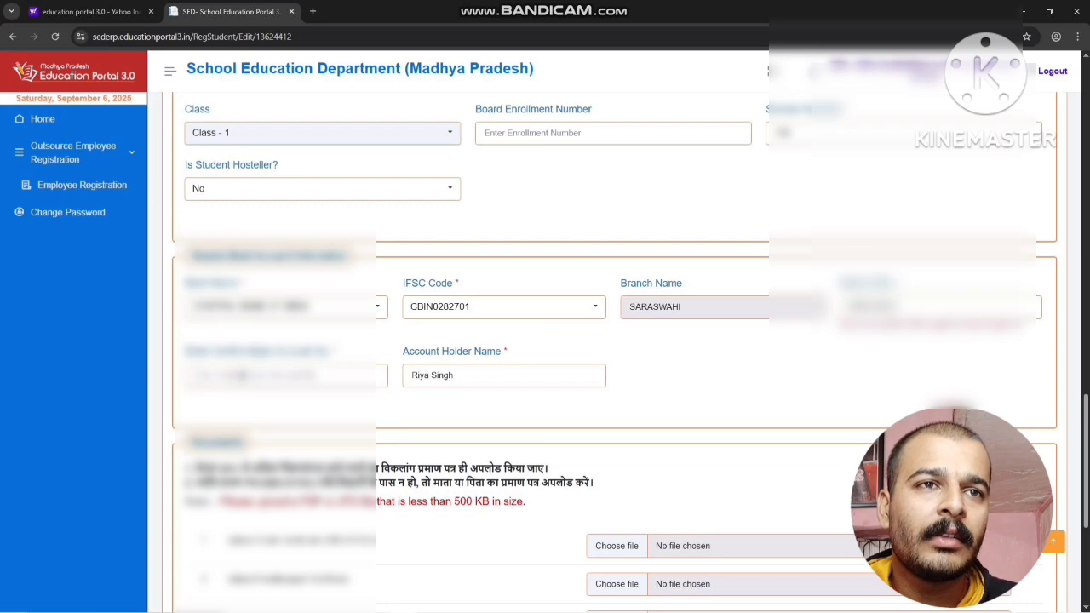
left_click(242, 374)
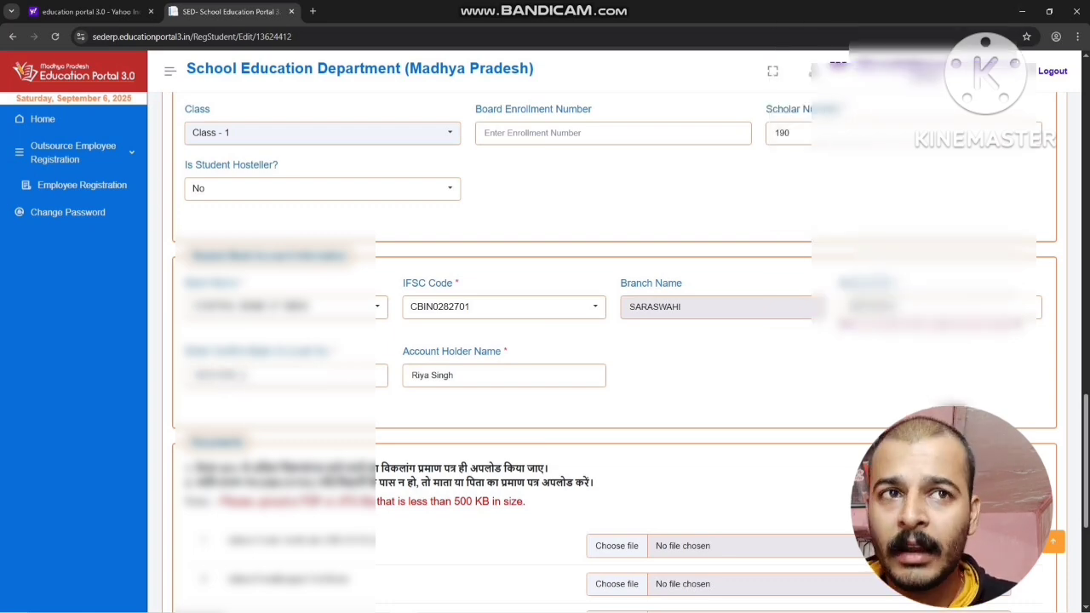
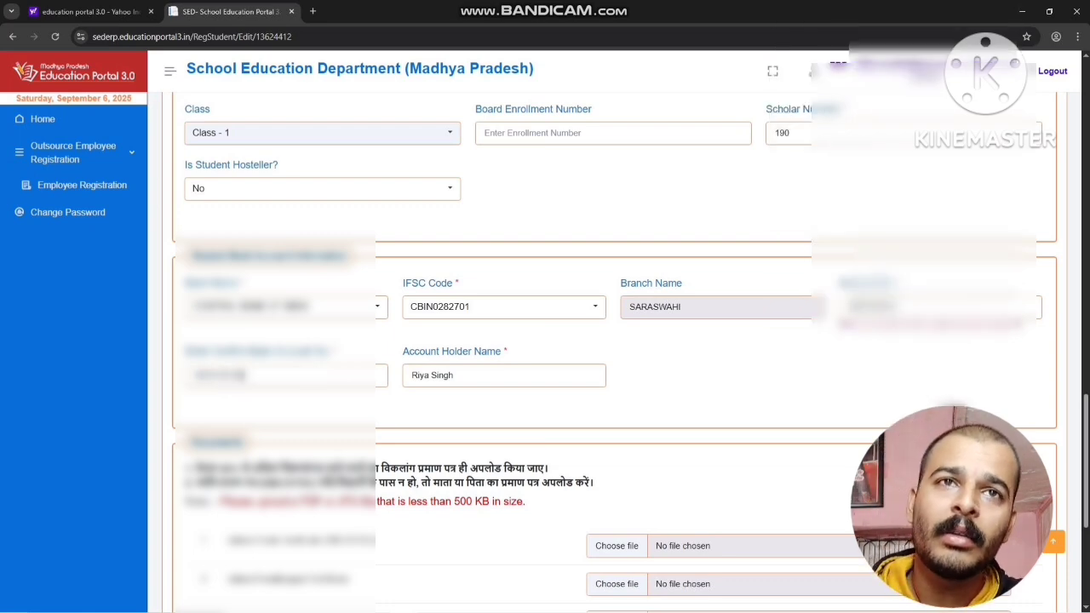
Set the third student's Special Category to option (04) in the general information
scroll(420, 397, "up", 10)
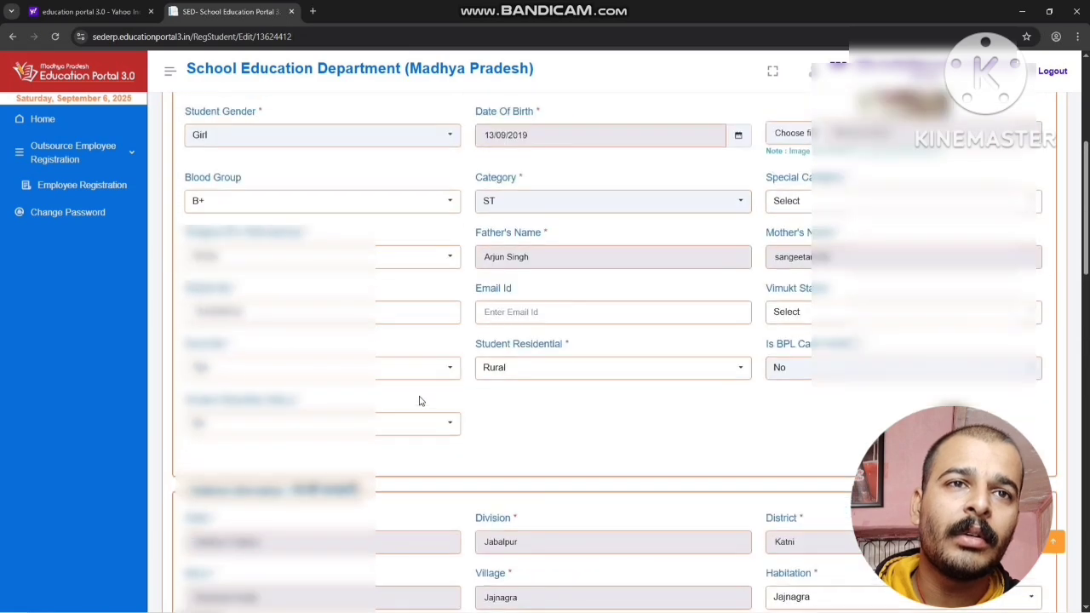
left_click(790, 208)
left_click(803, 339)
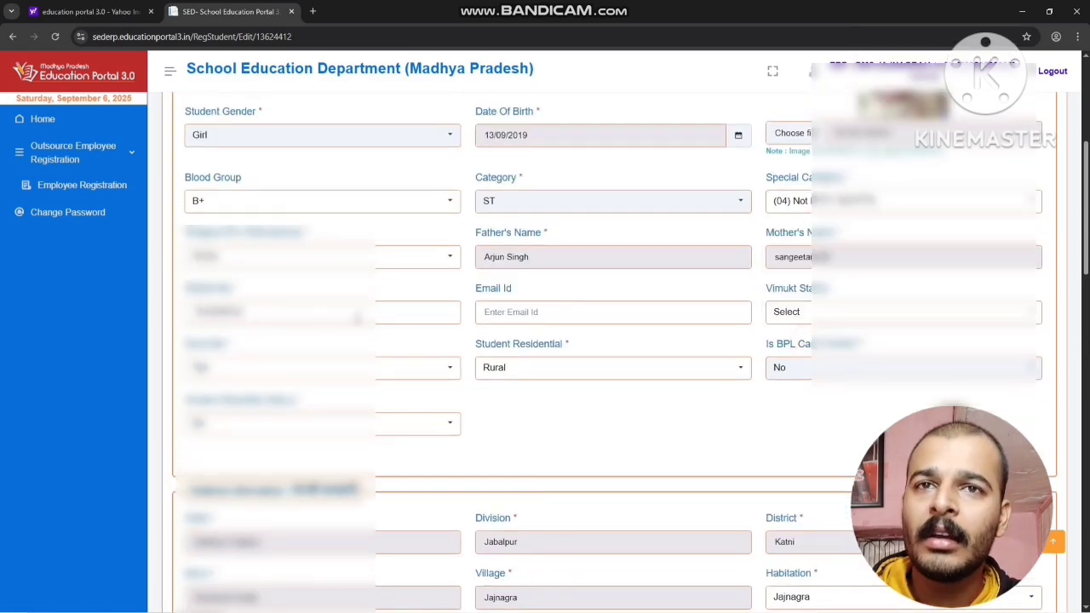
Update the student's Scholar Number in the Current Academic Year Information
scroll(366, 310, "down", 4)
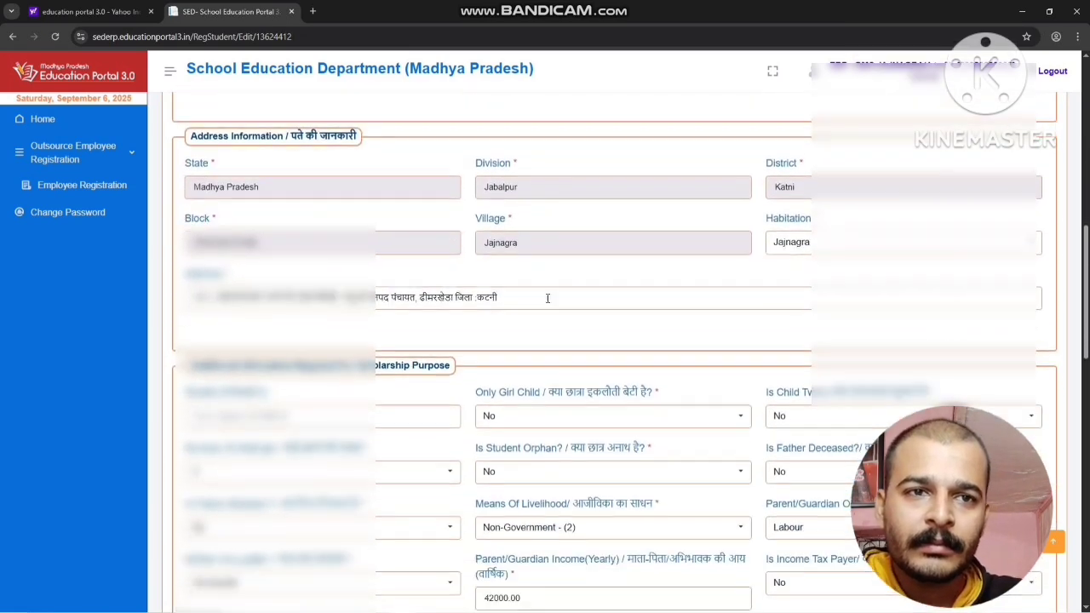
scroll(547, 297, "down", 6)
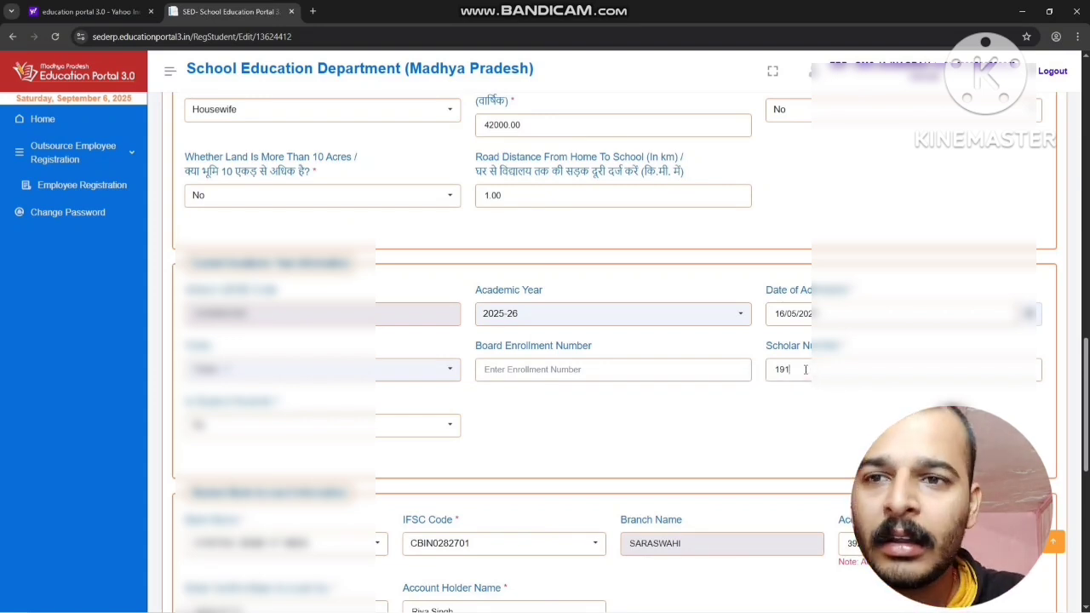
Declare the eligible scheme details correct and make the final submission of the third student's profile
scroll(806, 369, "down", 6)
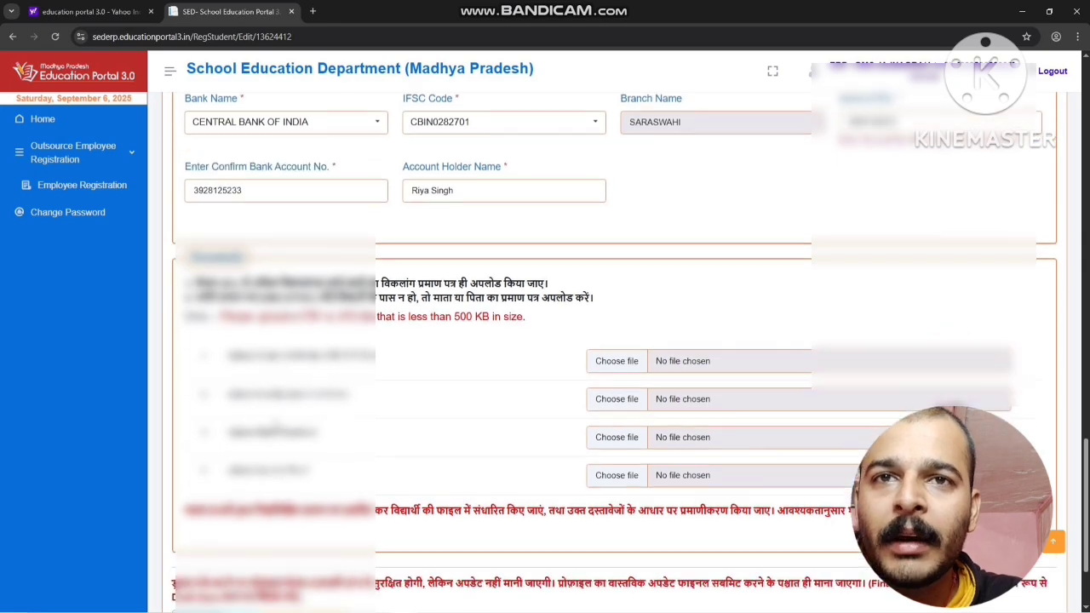
left_click(303, 499)
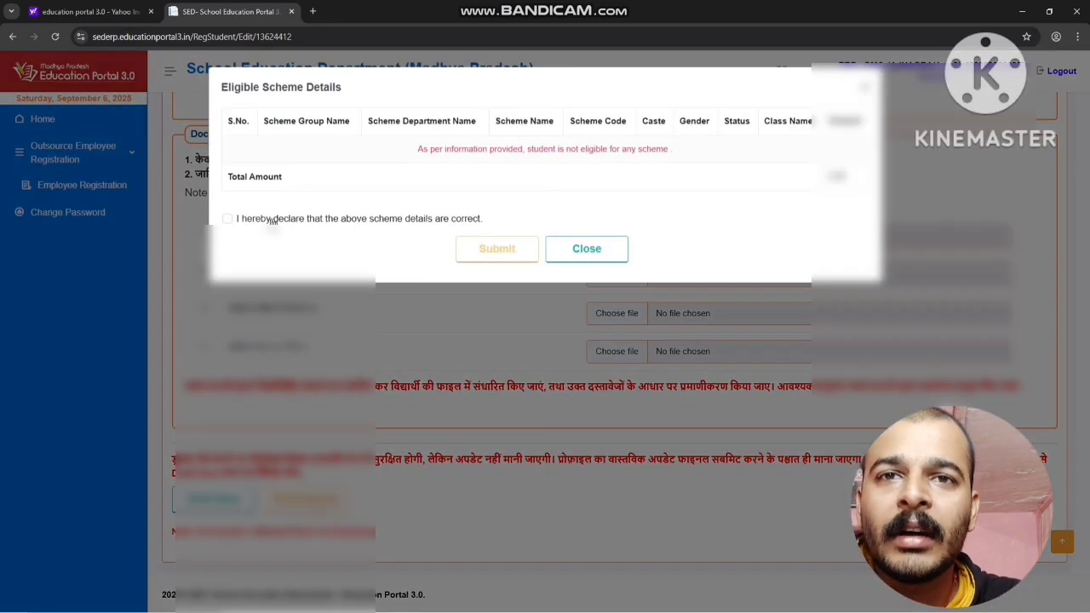
left_click(273, 219)
left_click(469, 256)
left_click(515, 394)
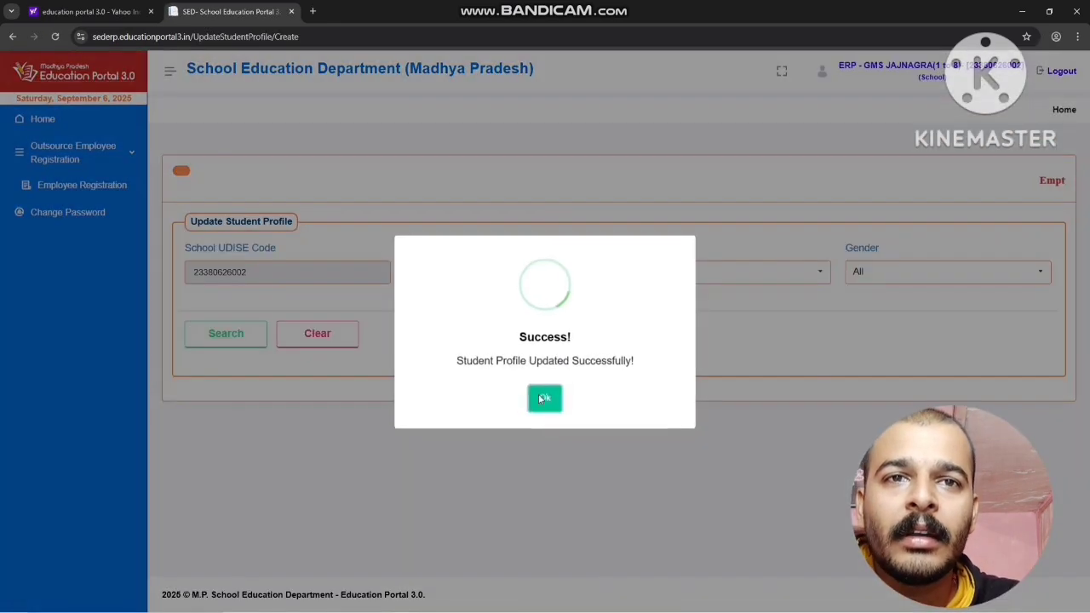
left_click(541, 399)
Search the Class - 1 student list again and open the fourth student's profile for updating
left_click(638, 277)
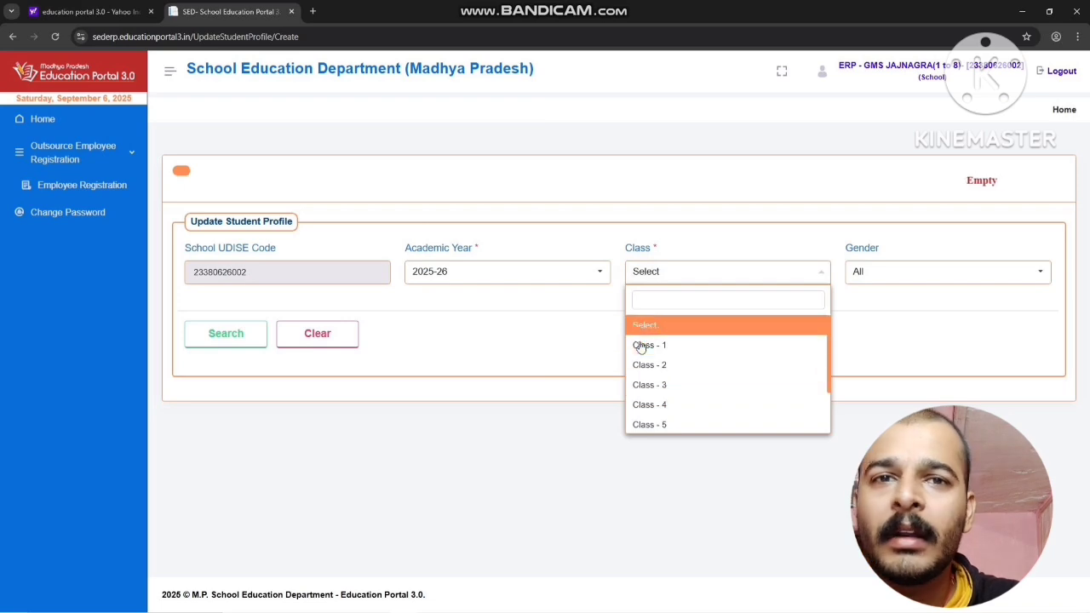
left_click(642, 349)
left_click(207, 349)
scroll(708, 413, "down", 3)
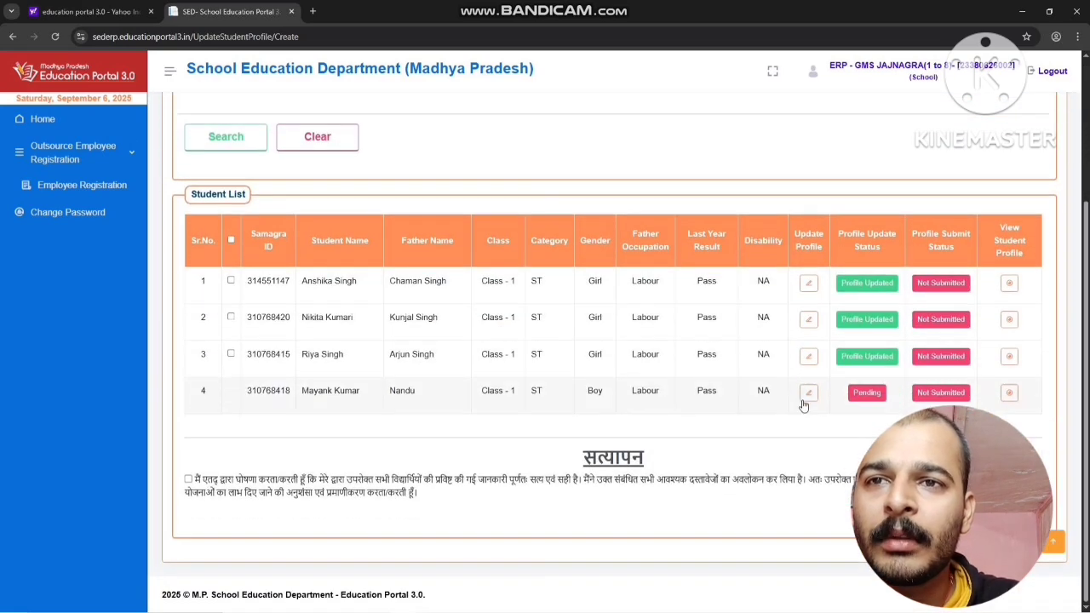
left_click(807, 394)
Choose the fourth student's Special Category in the general information
scroll(738, 328, "down", 3)
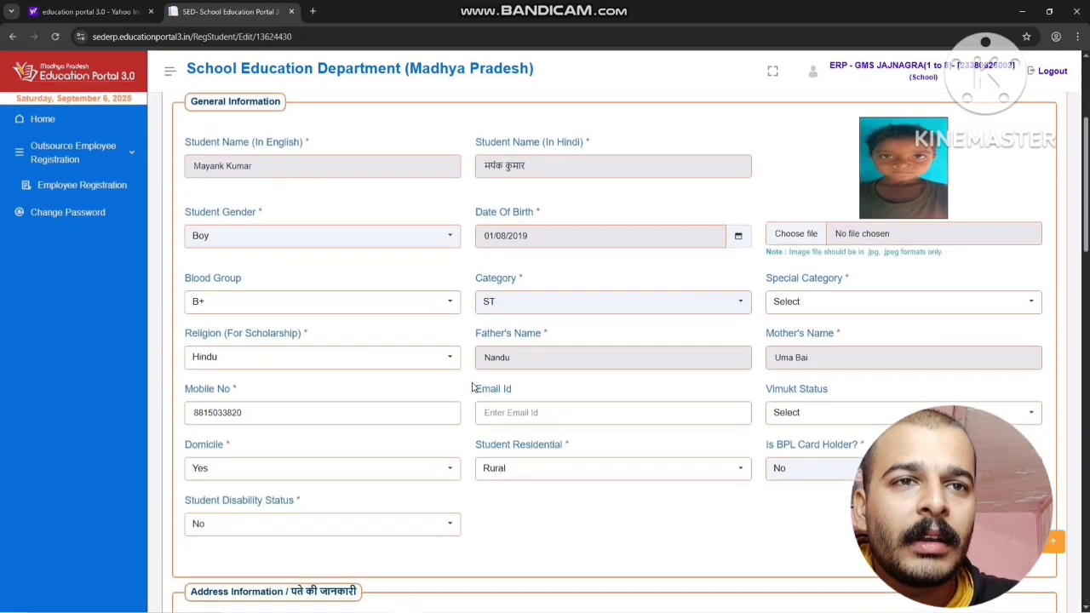
left_click(780, 303)
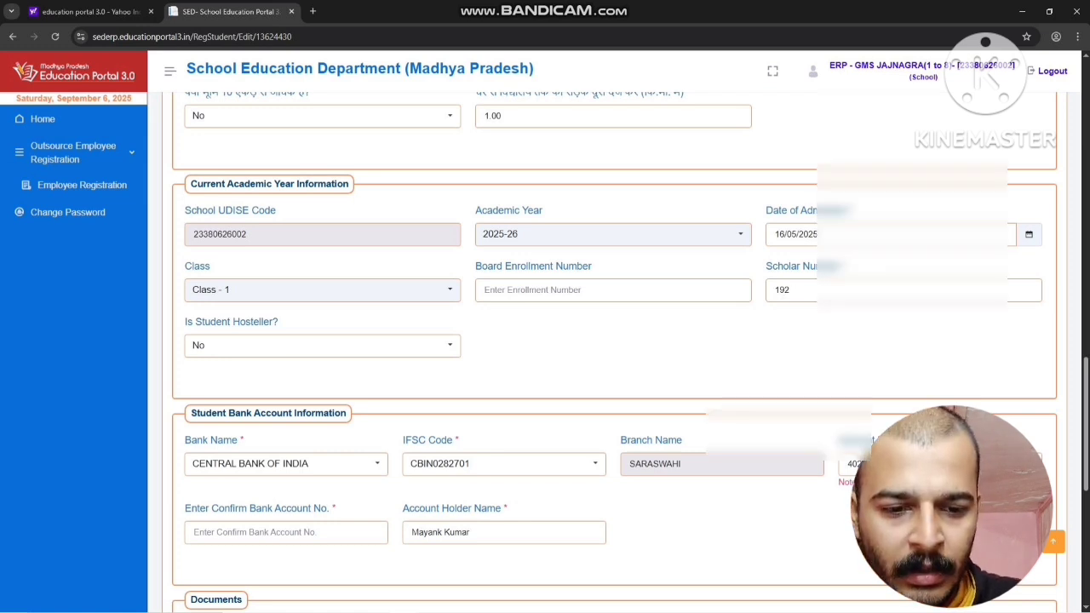
Enter the fourth student's confirmation bank account number to match the account number on file
scroll(262, 317, "down", 3)
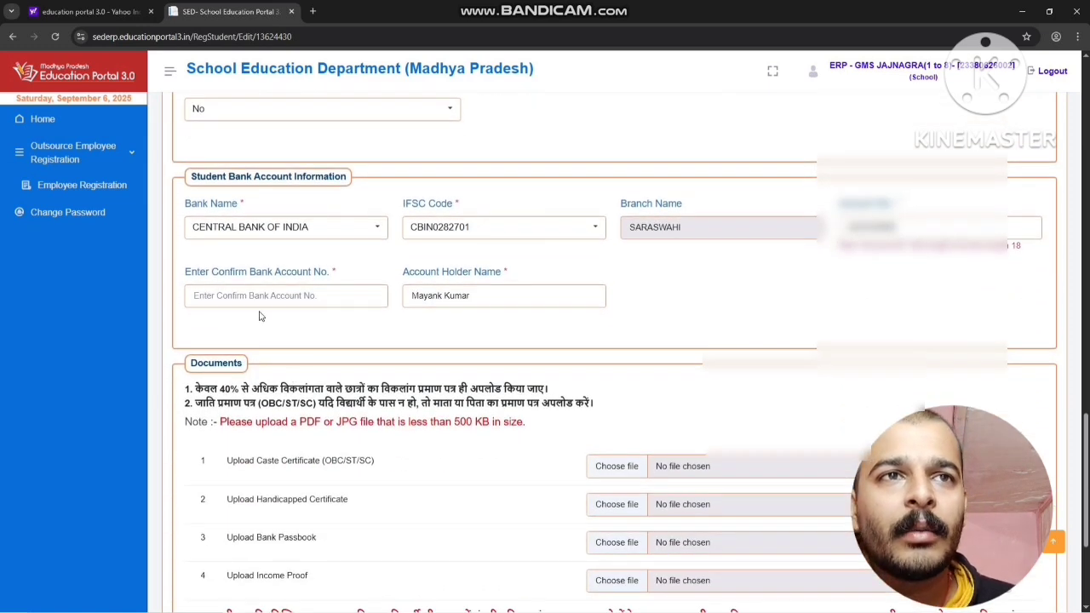
type("????????")
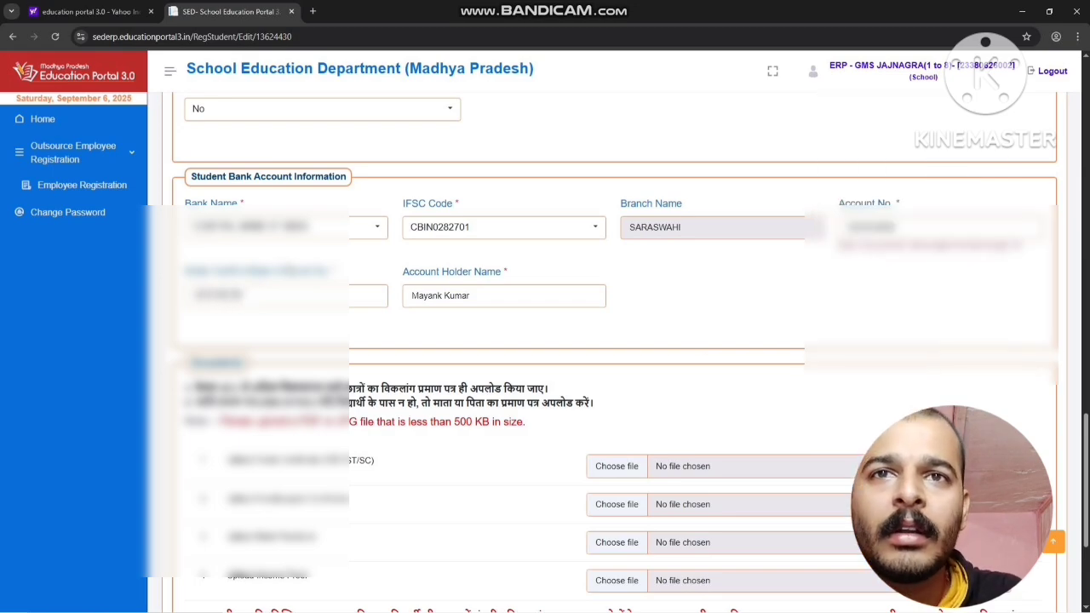
scroll(357, 322, "up", 5)
scroll(357, 322, "down", 8)
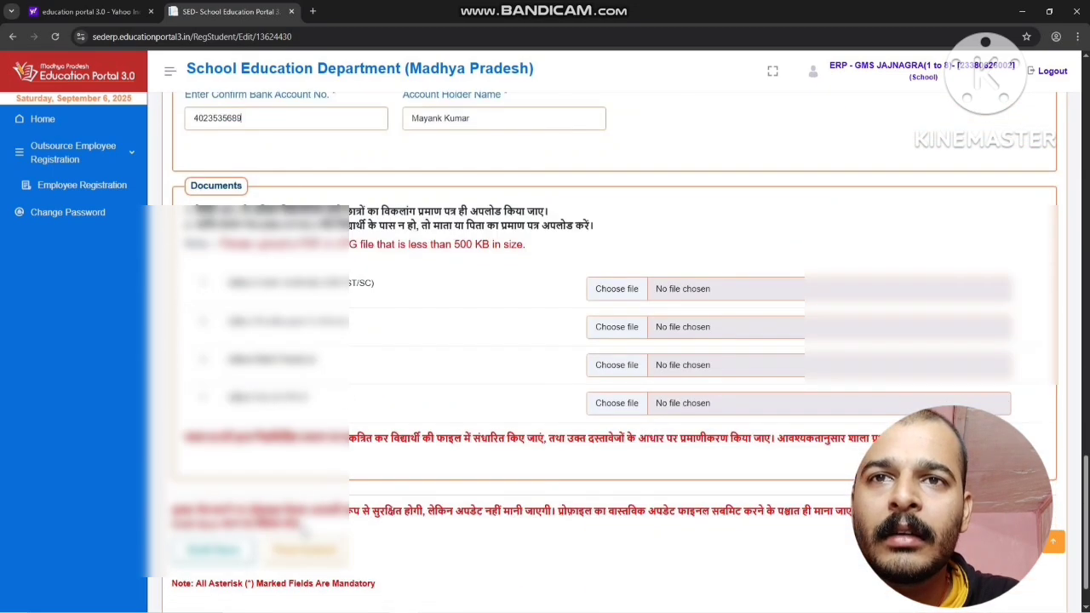
Declare the eligible scheme details correct and make the final submission of the fourth student's profile
left_click(304, 550)
left_click(397, 219)
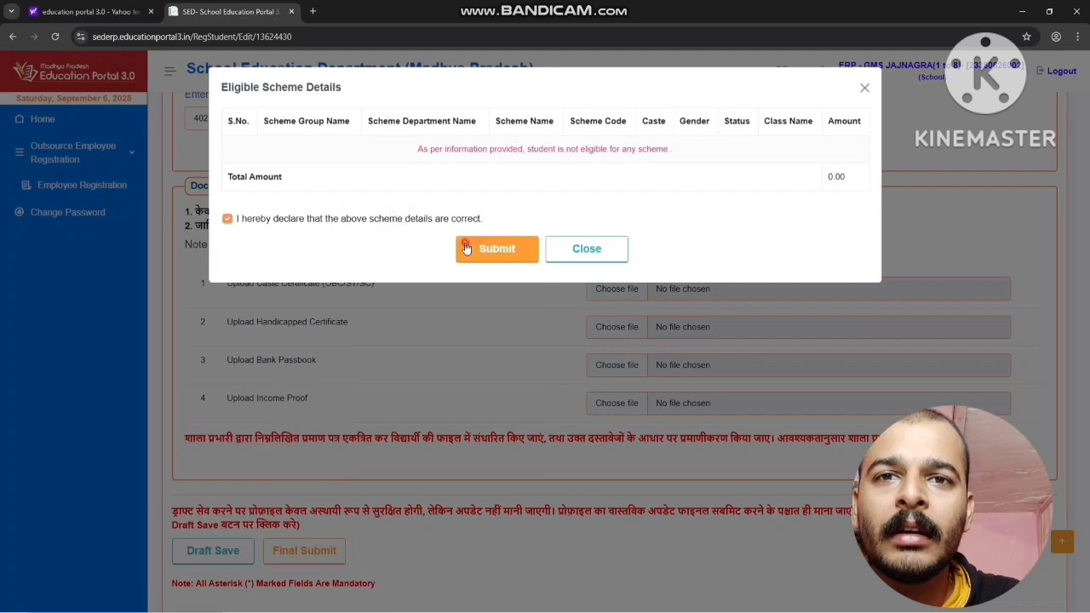
left_click(497, 245)
left_click(518, 396)
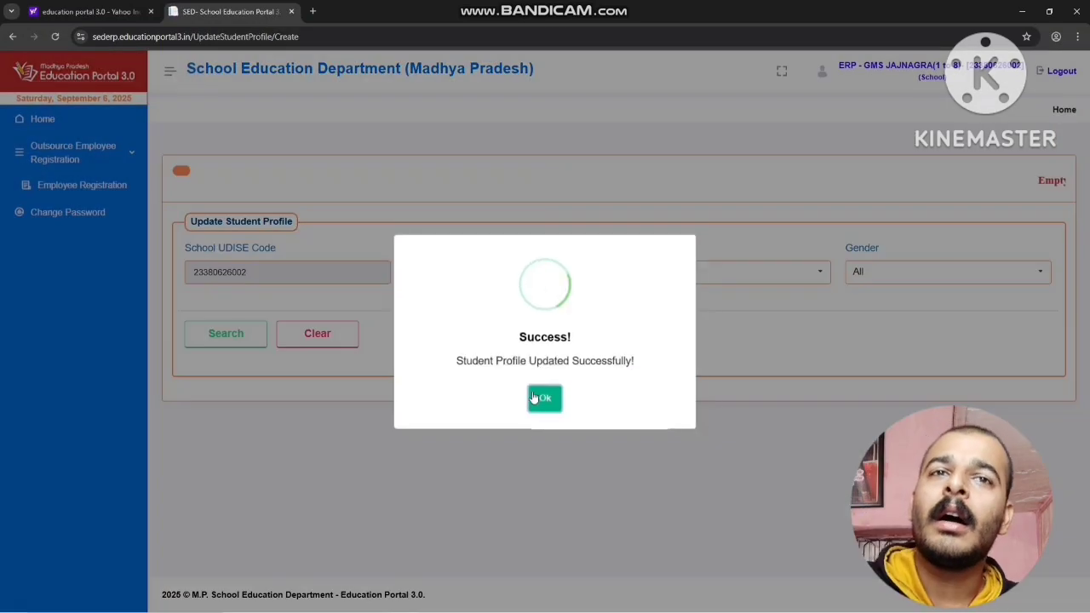
left_click(544, 397)
Search the Class - 1 student list again and review all listed students' profile update and submit statuses
left_click(633, 278)
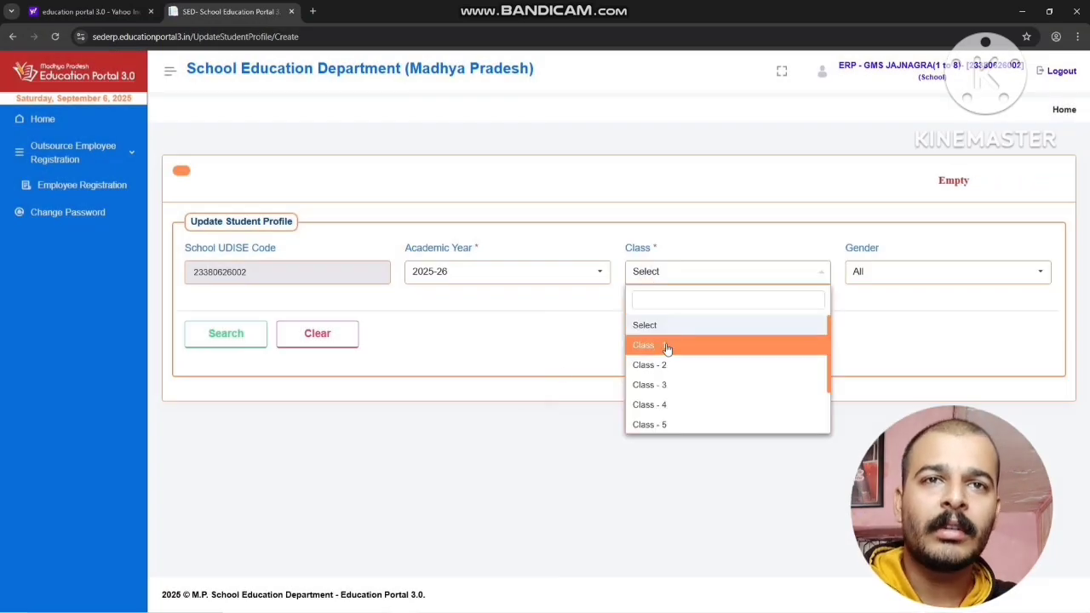
left_click(667, 345)
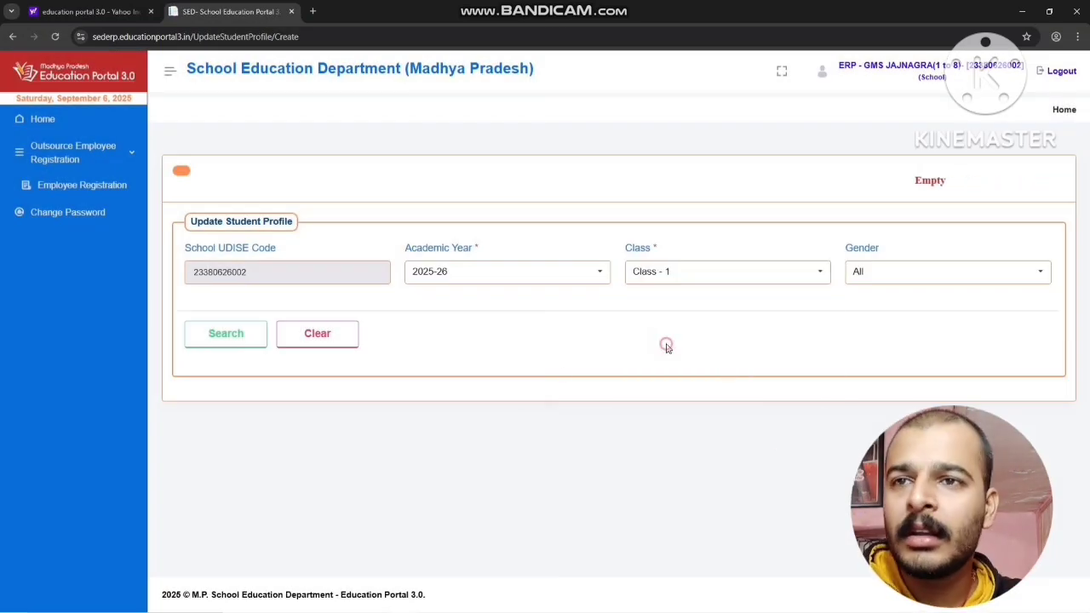
left_click(204, 335)
scroll(545, 375, "down", 3)
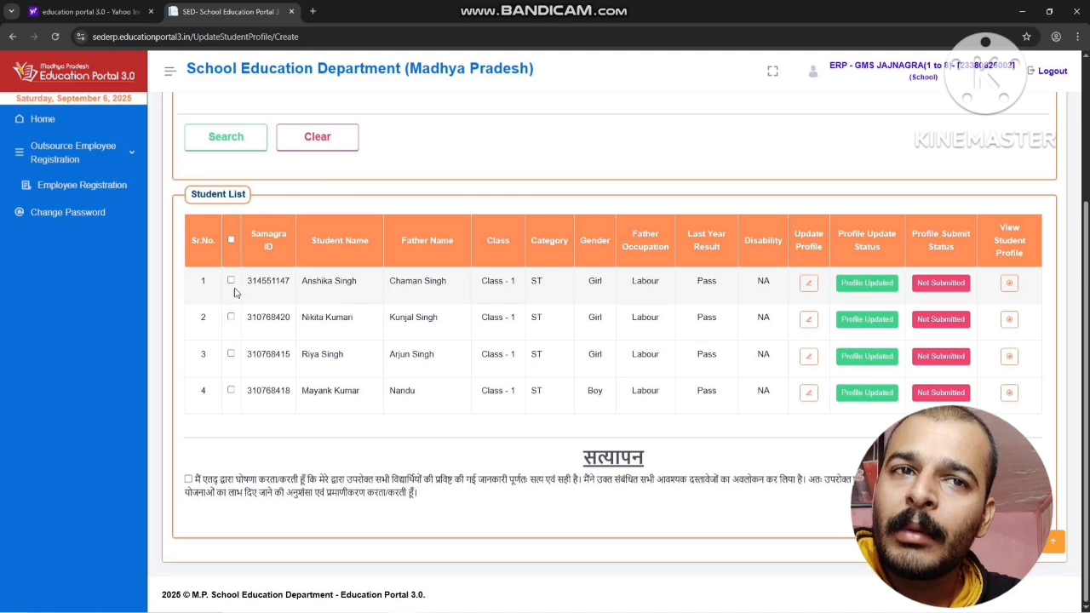
left_click_drag(201, 282, 502, 398)
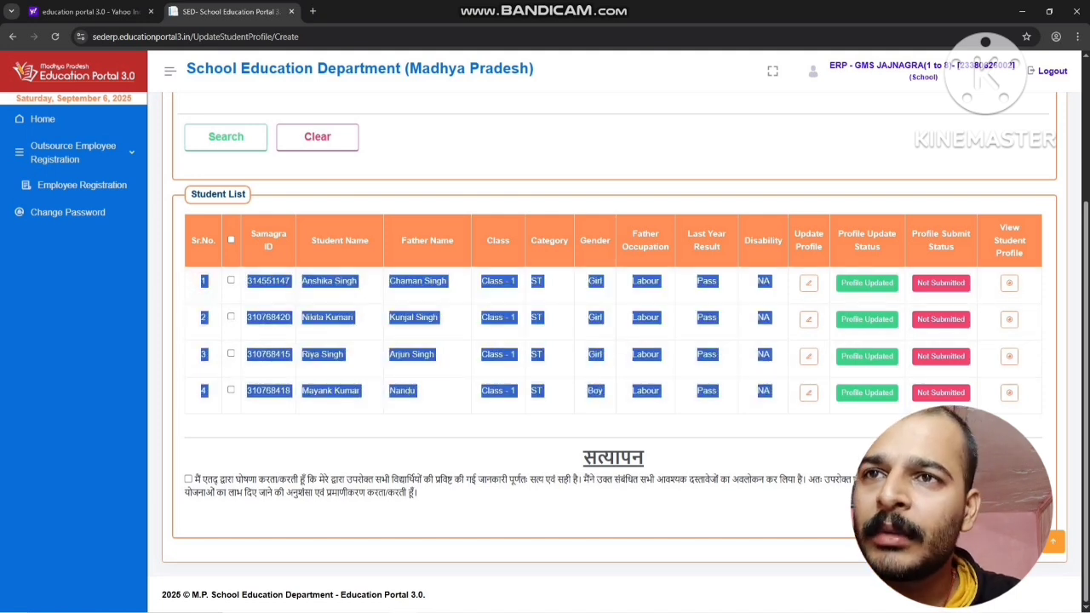
left_click(788, 443)
Select all listed Class - 1 students, accept the verification declaration and final lock their profiles
left_click(231, 240)
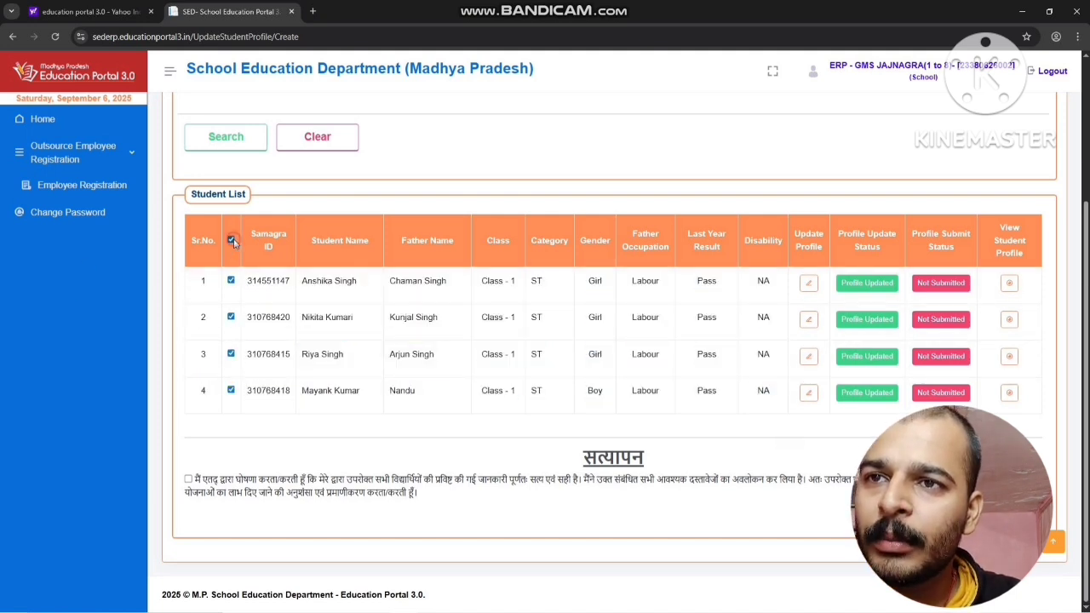
left_click(230, 354)
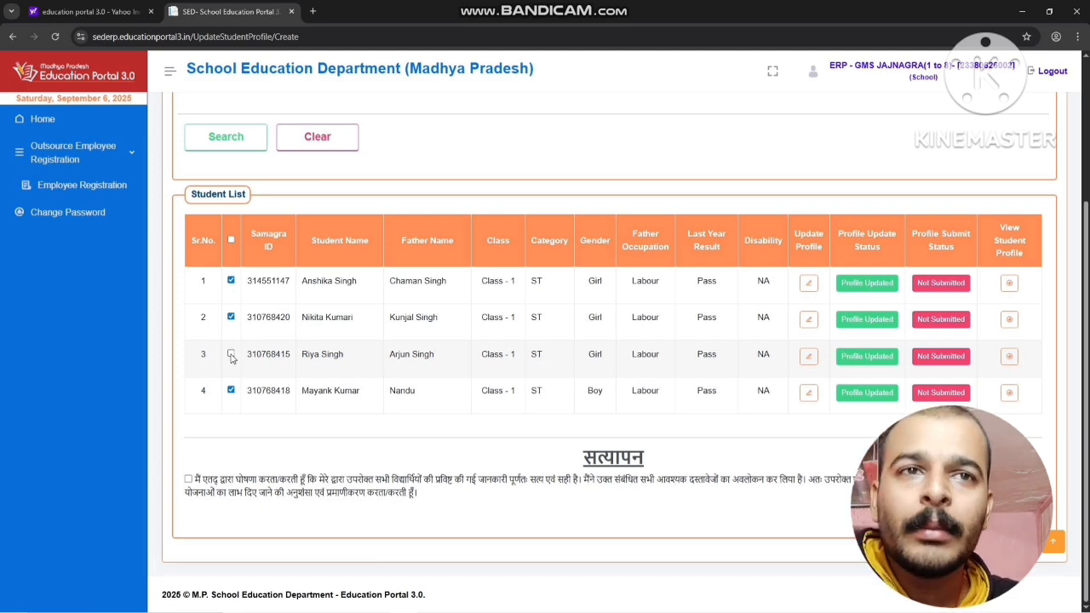
left_click(231, 355)
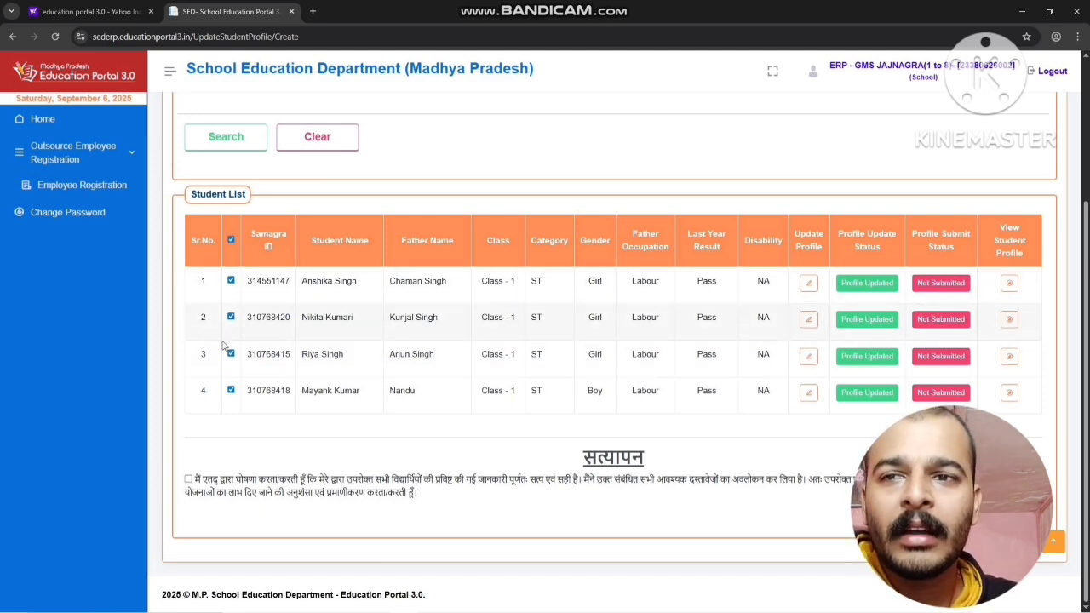
left_click(188, 479)
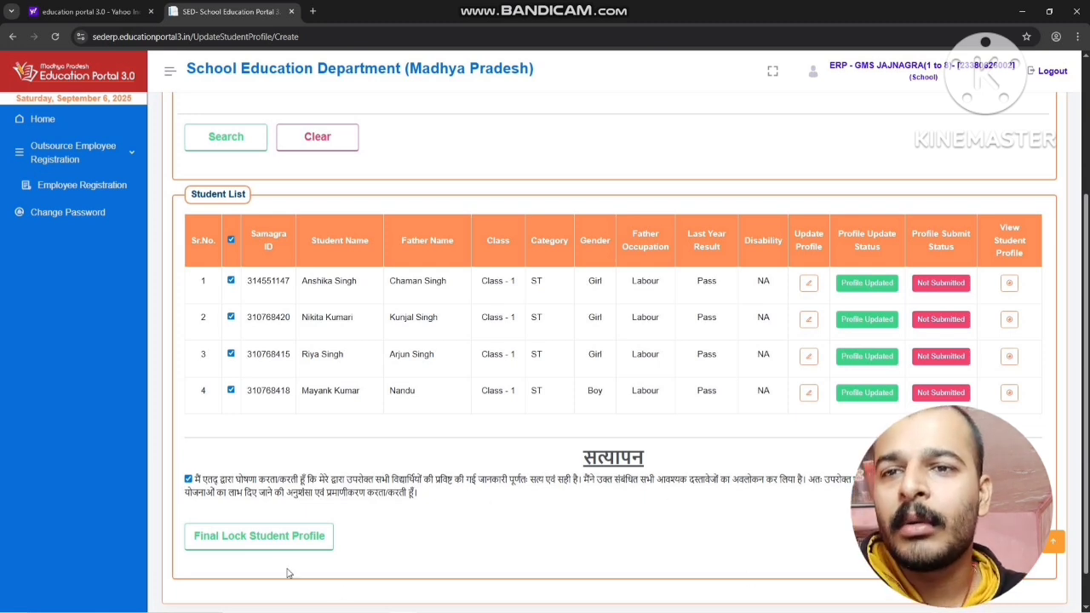
left_click(235, 539)
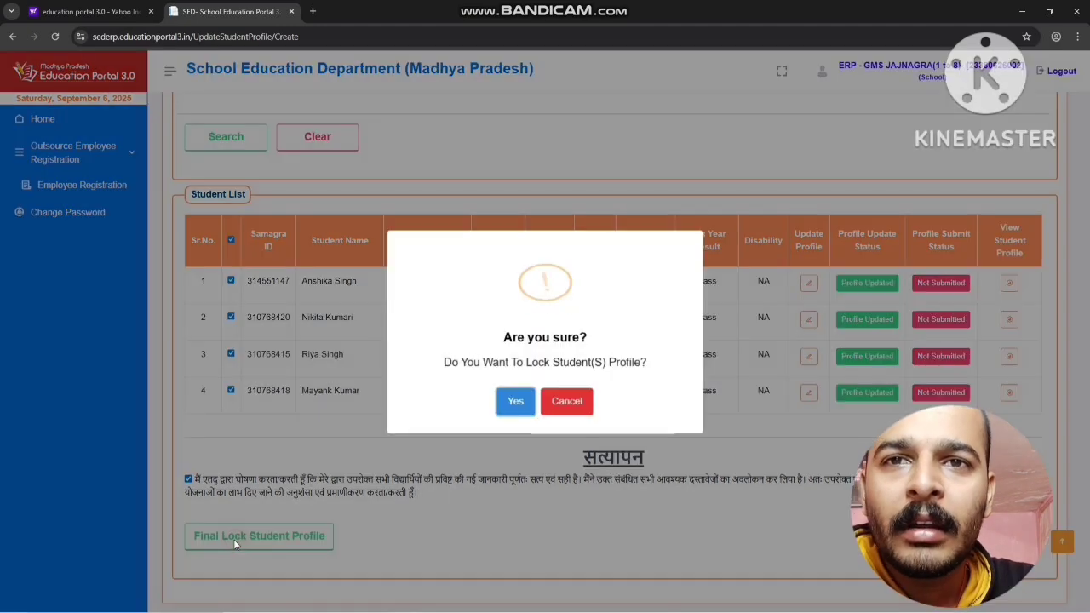
left_click(515, 395)
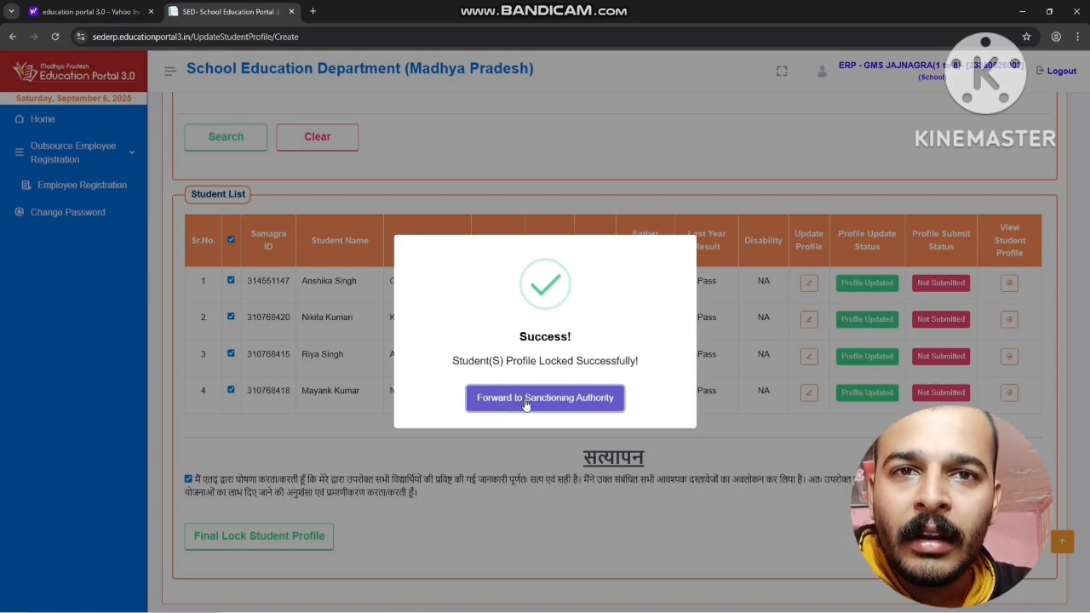
Proceed from the lock confirmation to Forward to Sanctioning Authority and look up the locked Class - 1 profiles
left_click(582, 404)
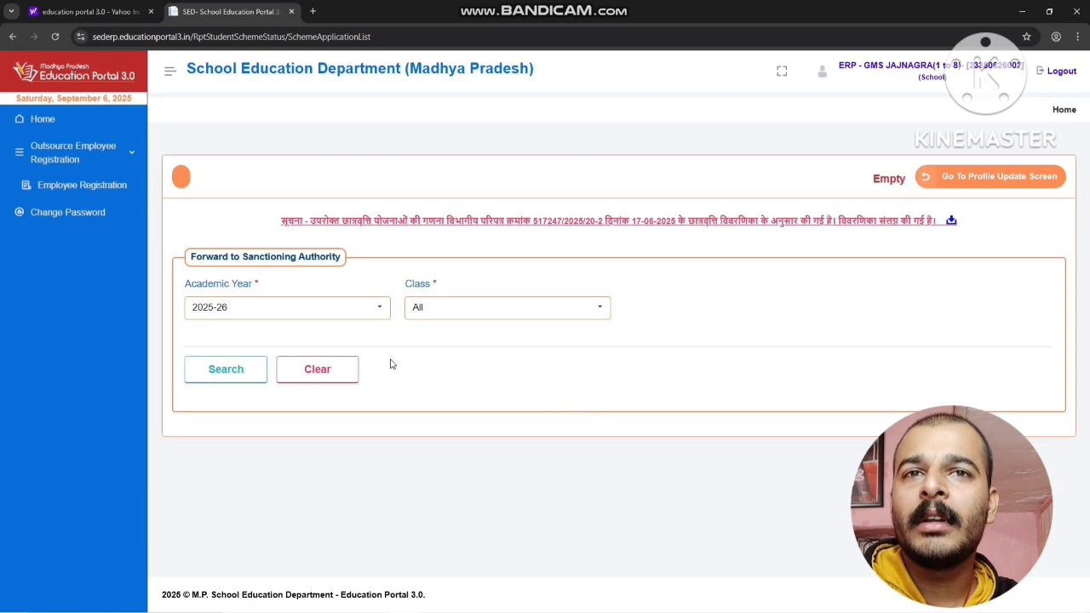
left_click(432, 308)
left_click(446, 309)
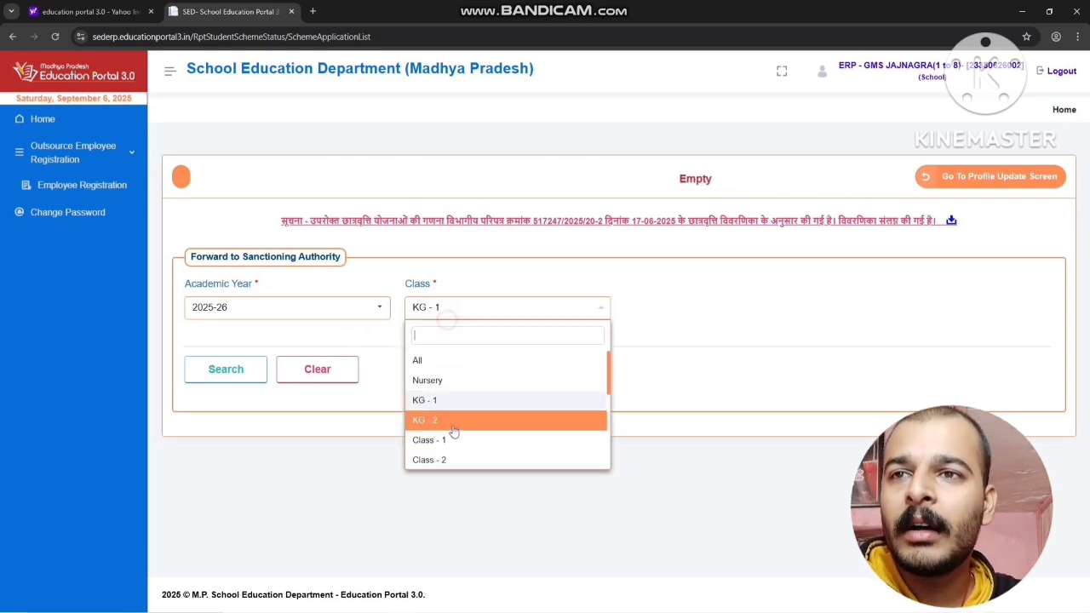
left_click(450, 436)
left_click(226, 369)
scroll(438, 407, "down", 3)
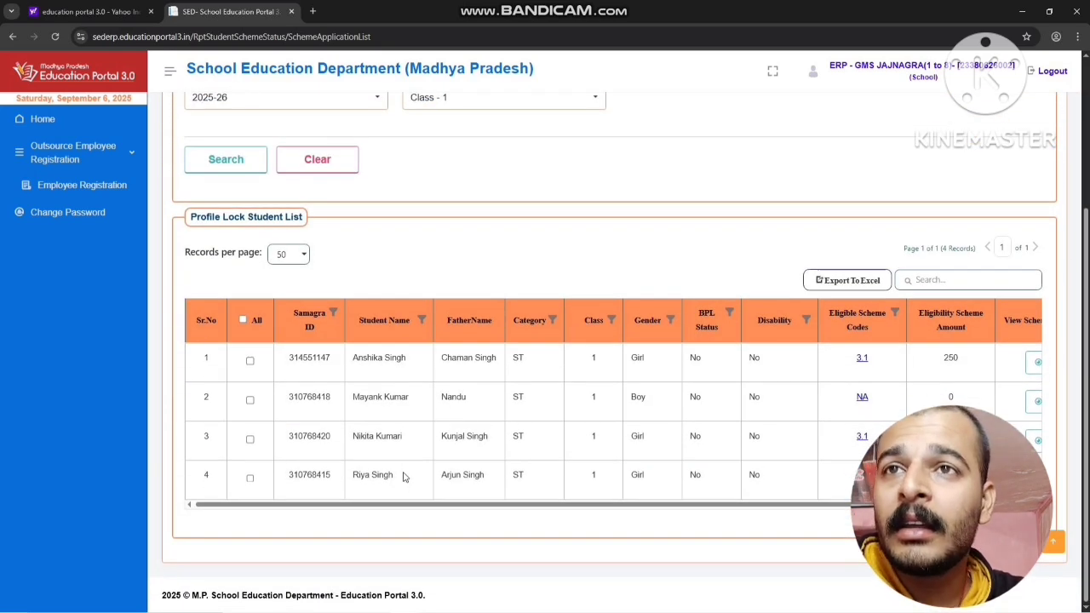
scroll(324, 372, "up", 3)
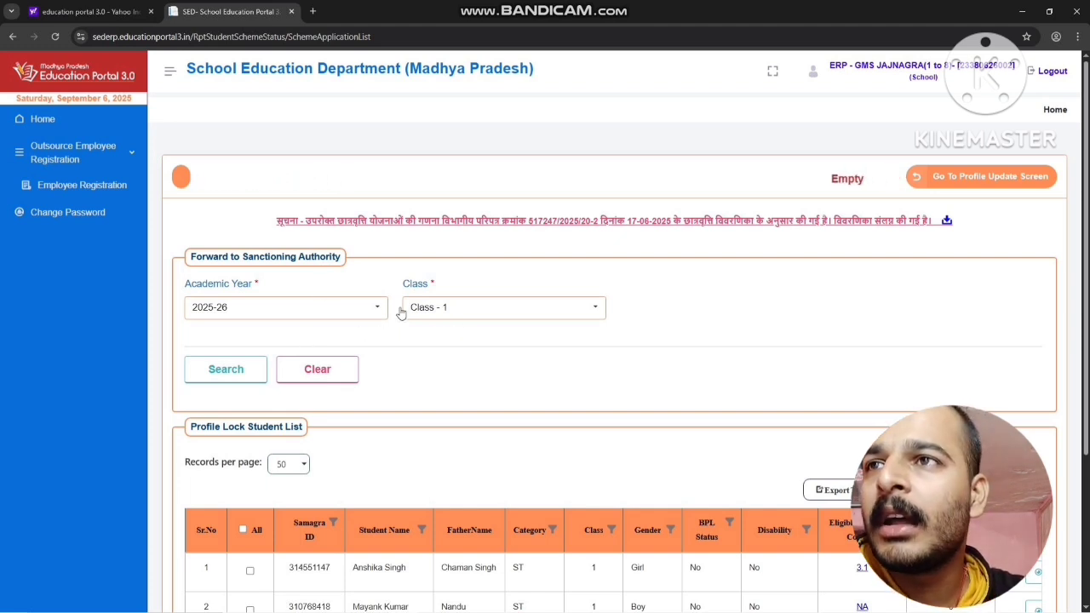
Open the Forward to Sanctioning Authority page of Departmental Schemes in the Scheme Management module
left_click(39, 119)
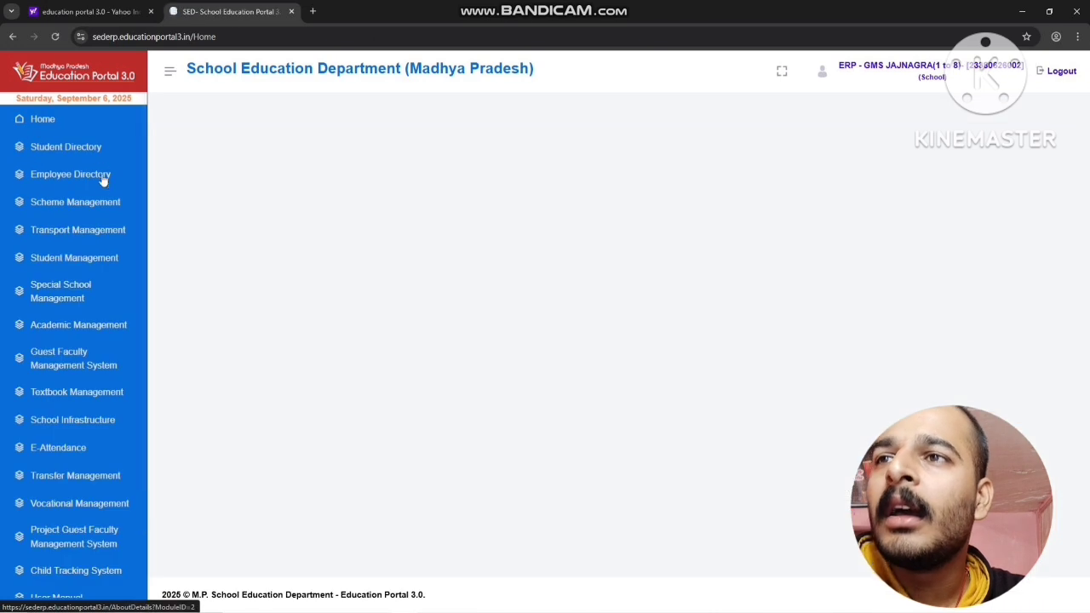
left_click(87, 204)
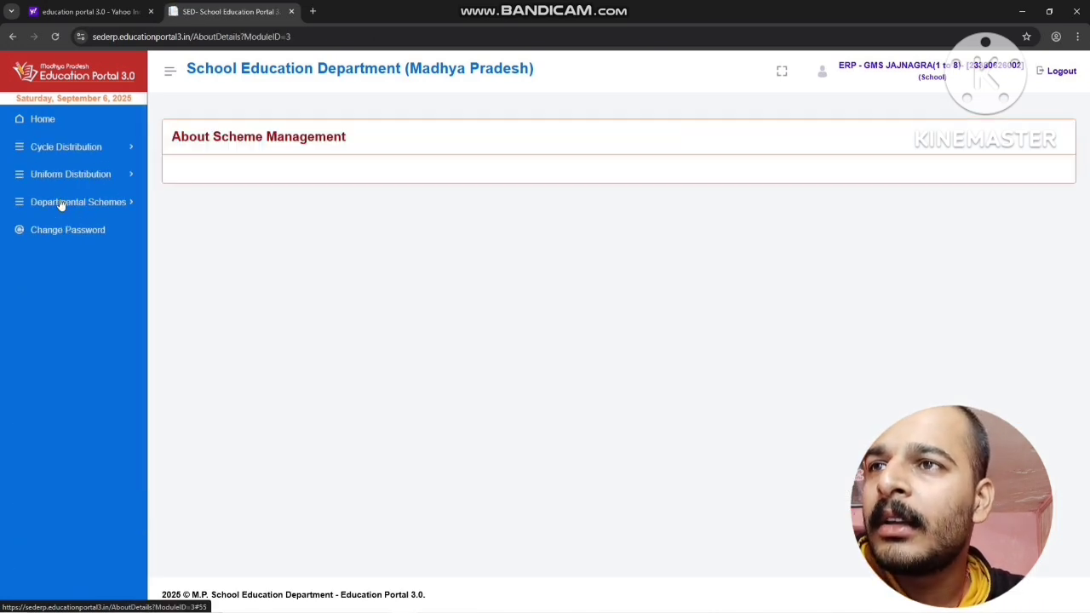
left_click(44, 120)
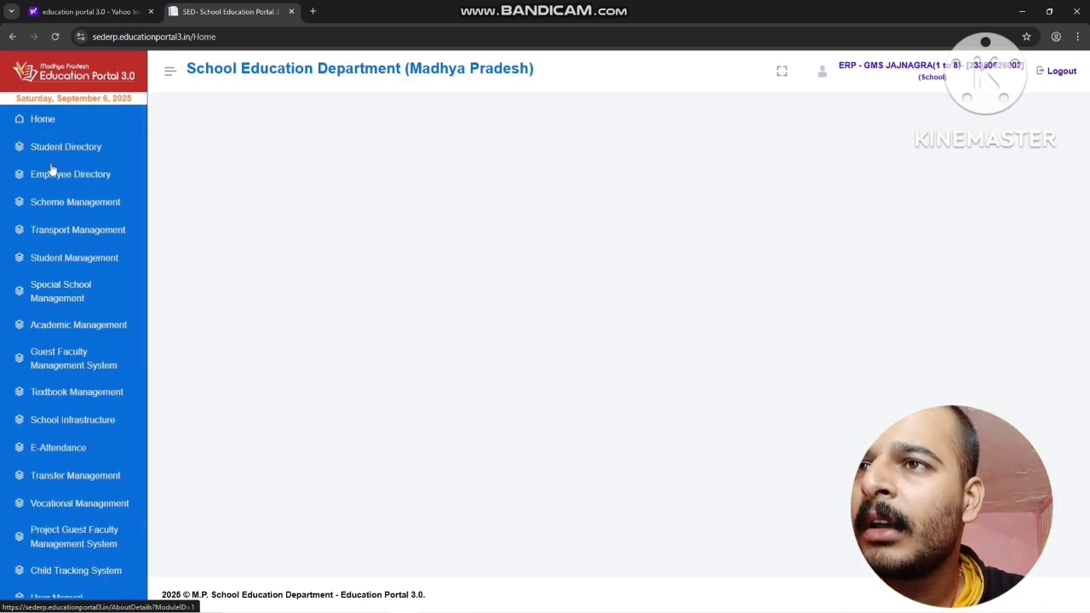
left_click(80, 211)
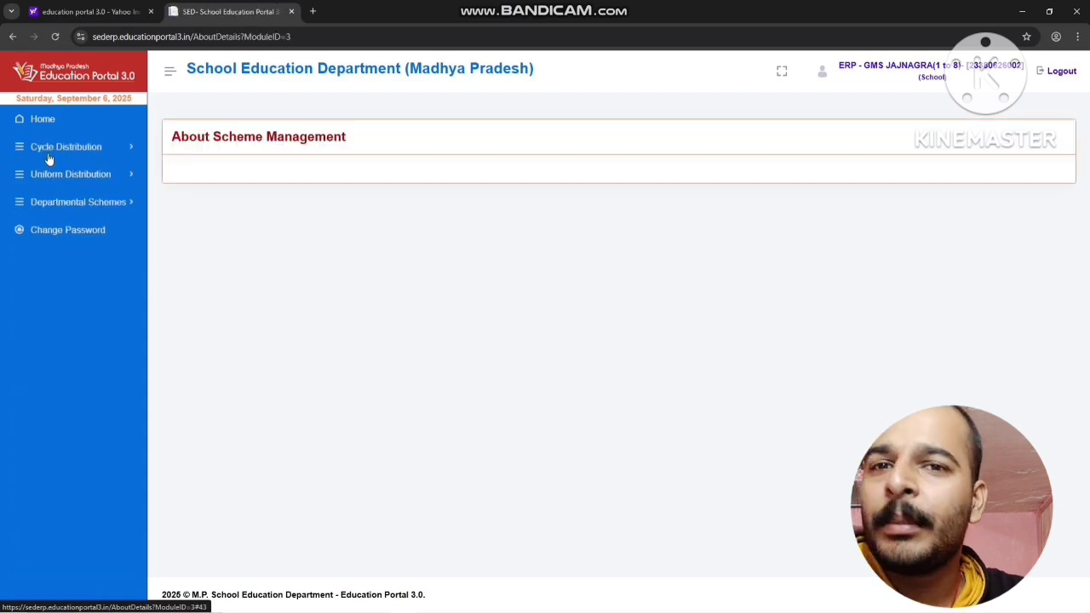
left_click(39, 208)
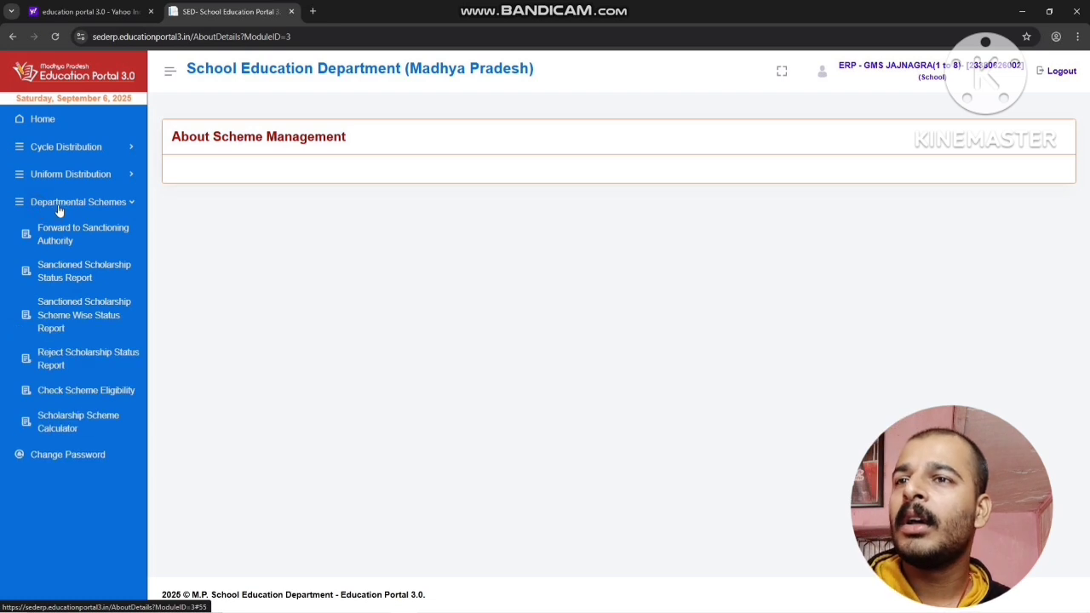
left_click(85, 243)
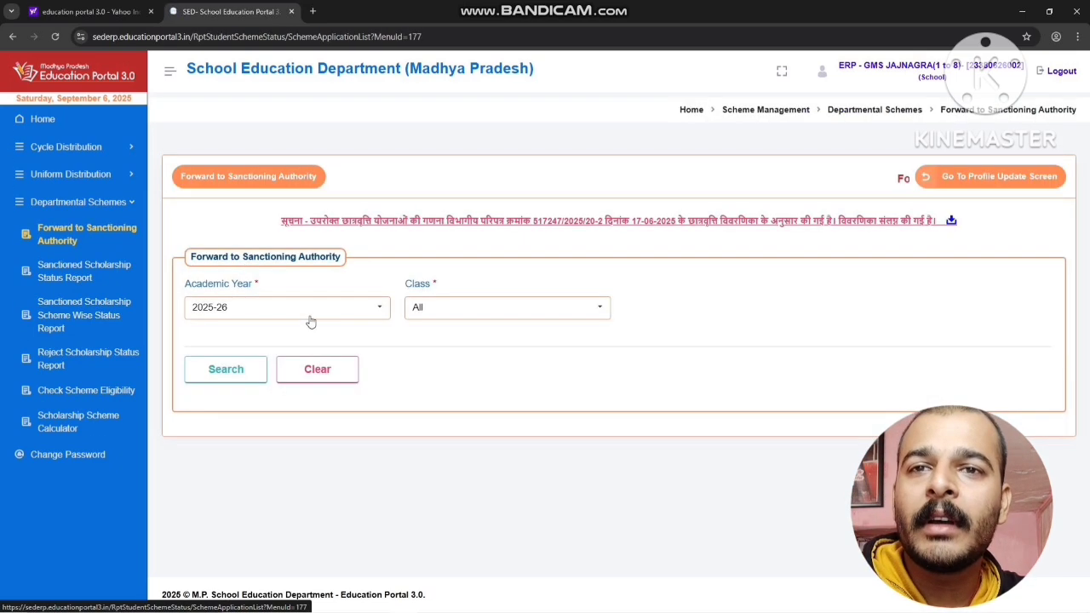
Search the locked profiles of Class - 1 for 2025-26 and examine their scheme codes, eligibility amounts and available actions
left_click(424, 317)
left_click(434, 440)
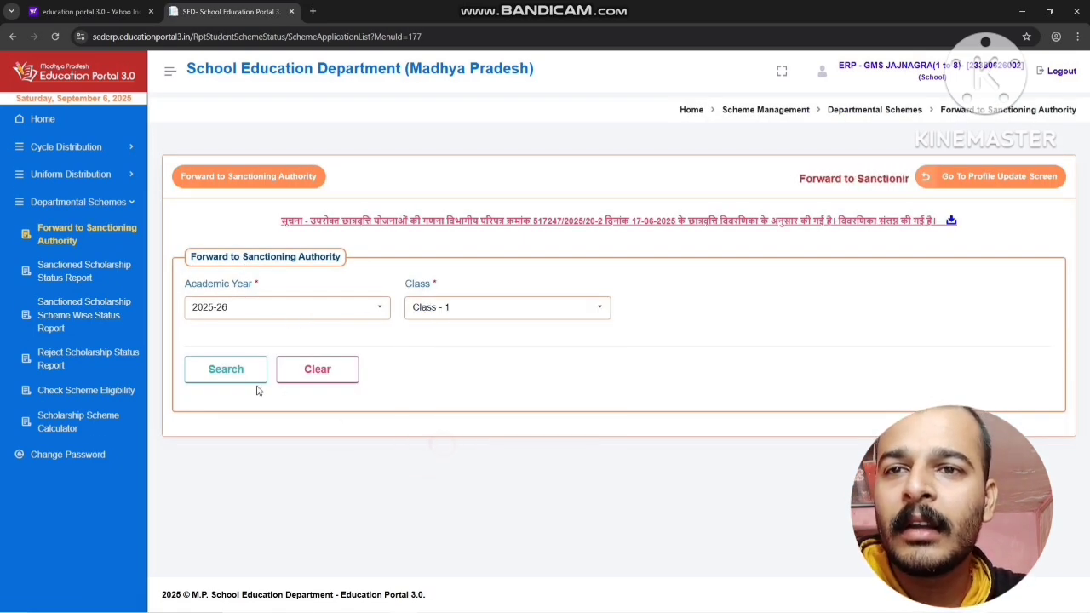
left_click(227, 375)
scroll(409, 355, "down", 3)
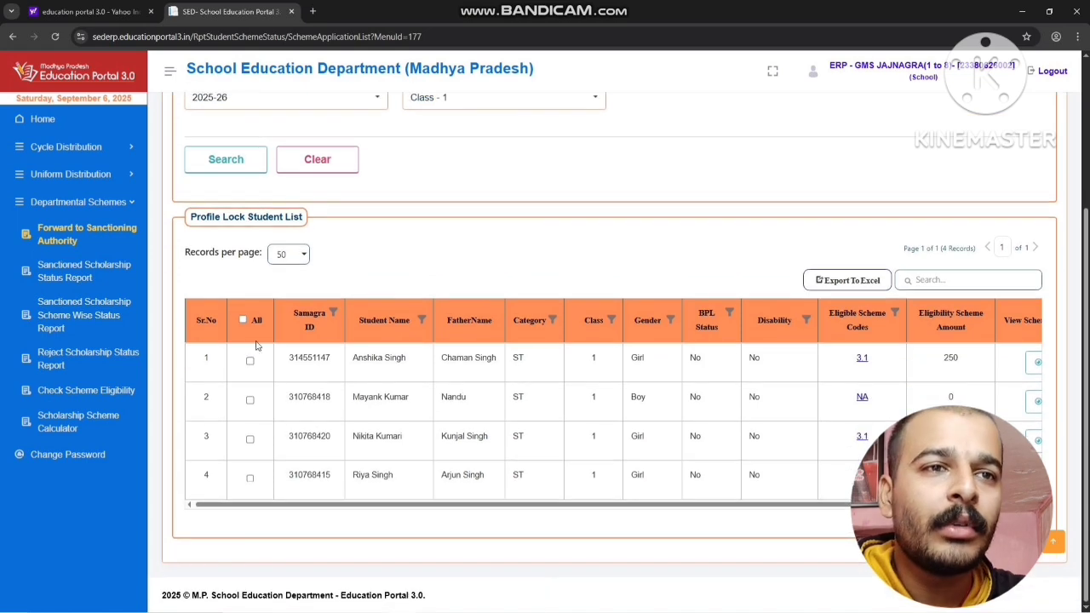
left_click_drag(923, 504, 1066, 479)
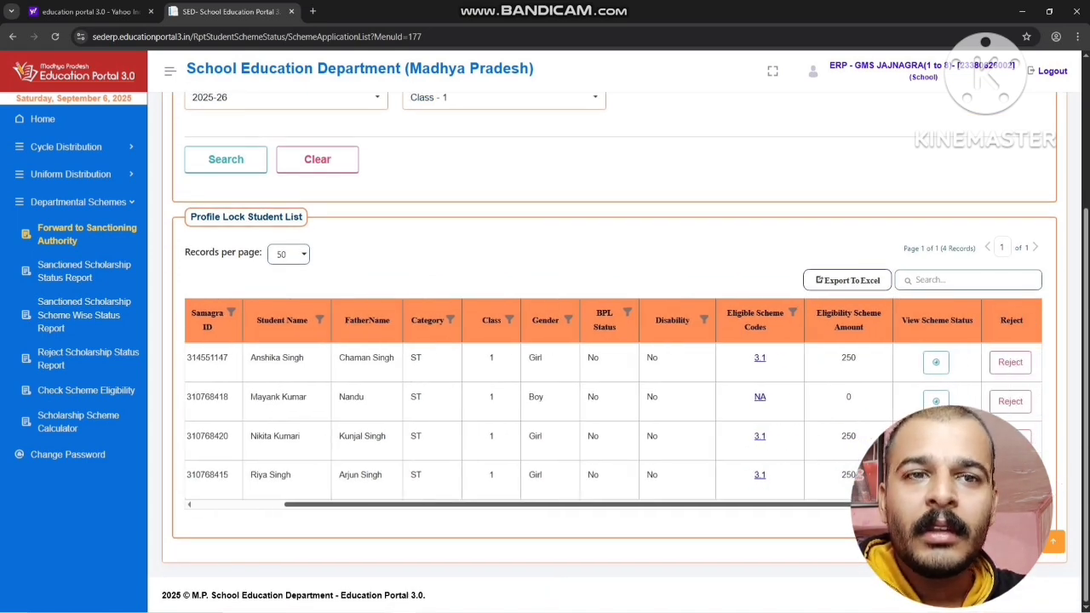
left_click_drag(1009, 504, 832, 513)
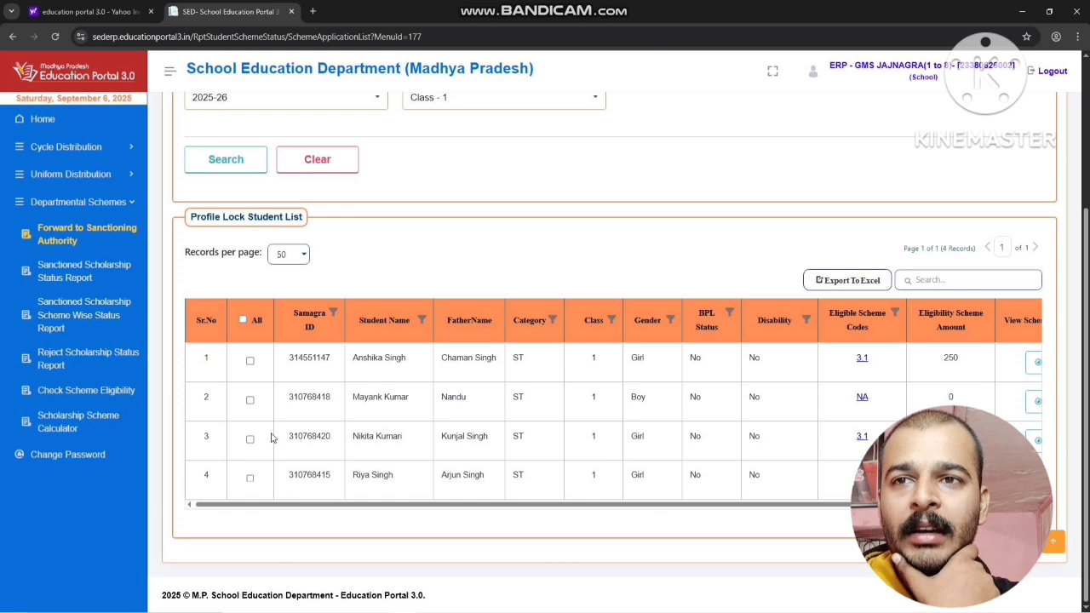
Select the first student in the locked profile list and check the row's scheme and rejection columns
left_click(252, 364)
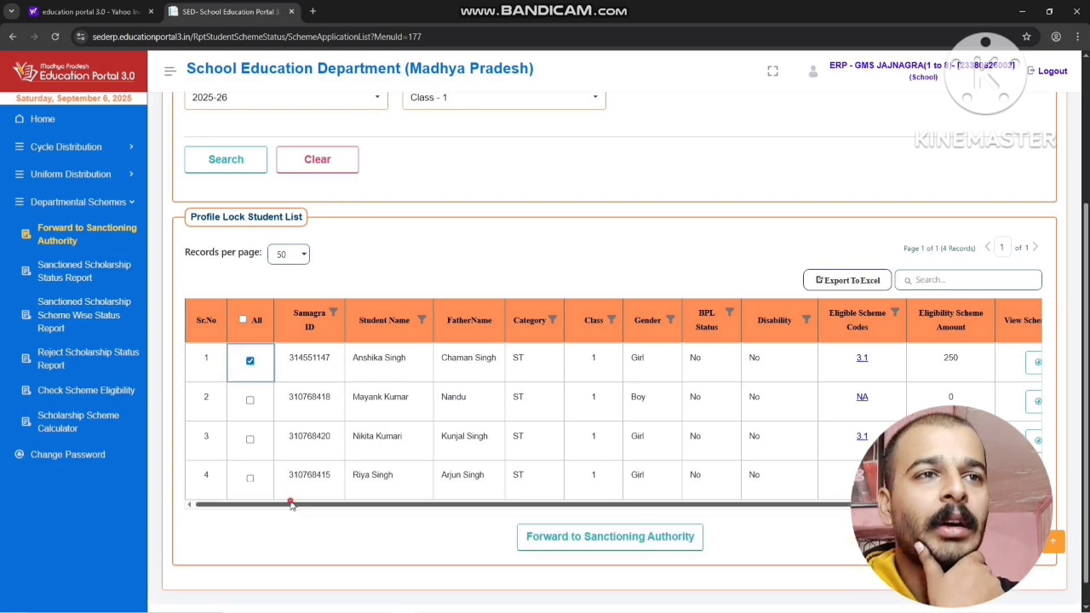
left_click_drag(292, 504, 508, 520)
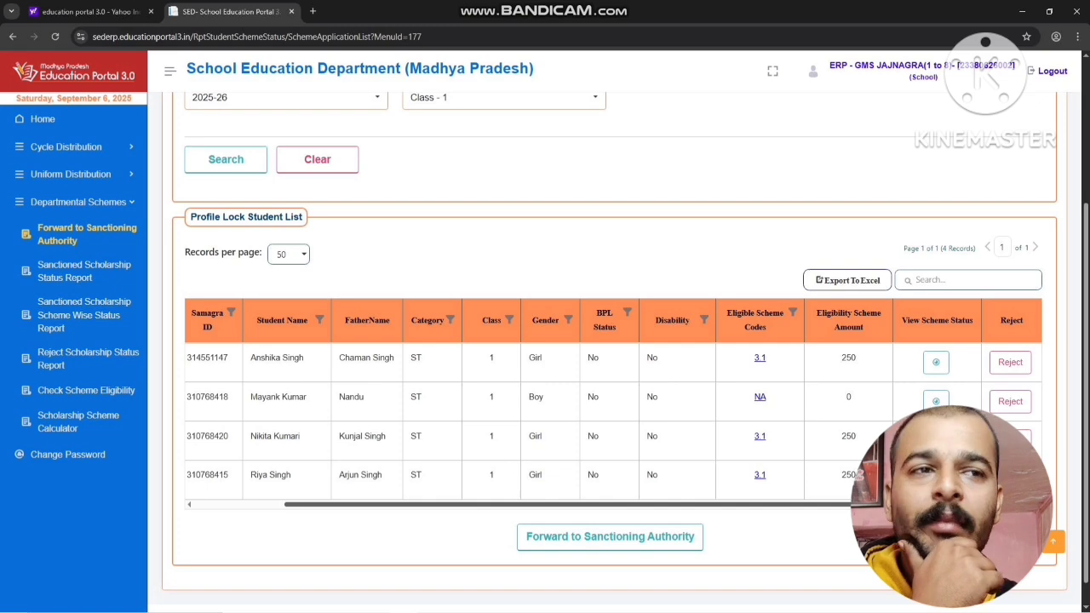
left_click_drag(869, 504, 628, 500)
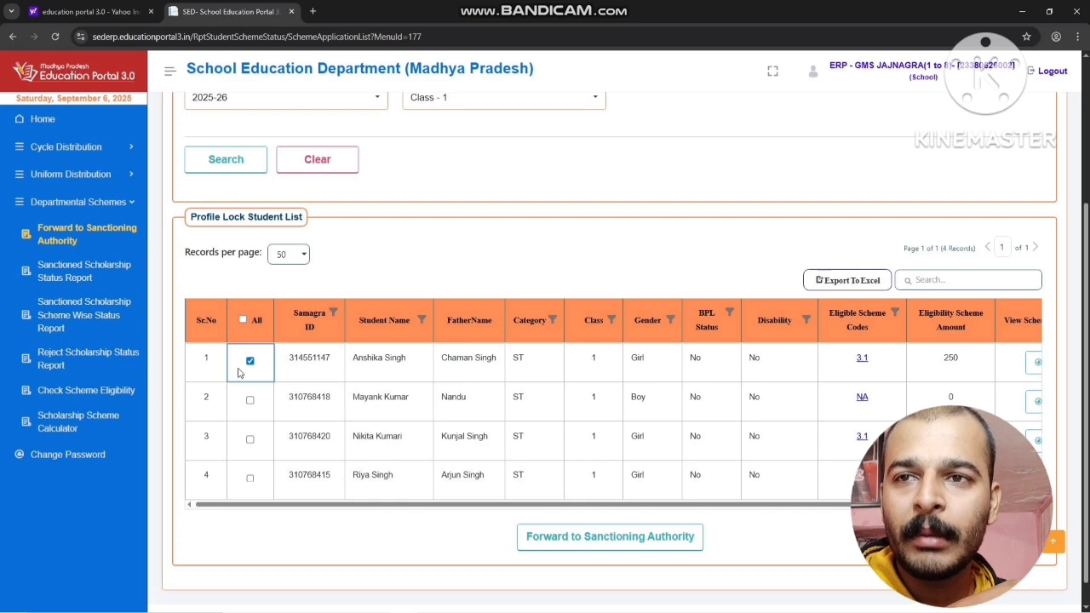
Reject the first student's scheme application with reason "छात्र के बैंक खाते को संशोधित करना है - 01" and remark "Account change"
left_click_drag(338, 505, 426, 505)
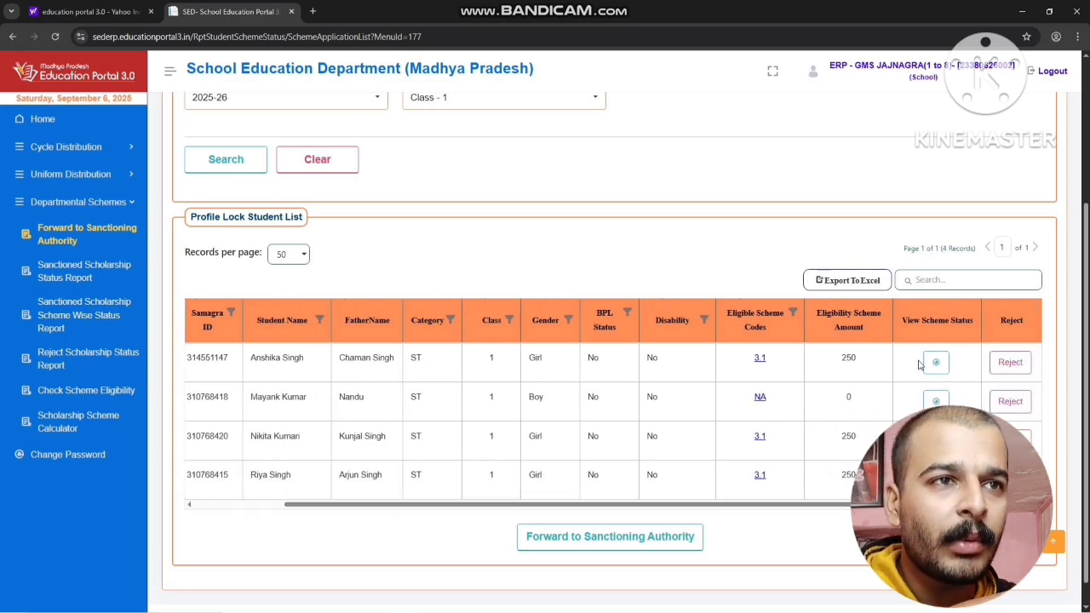
left_click(1008, 363)
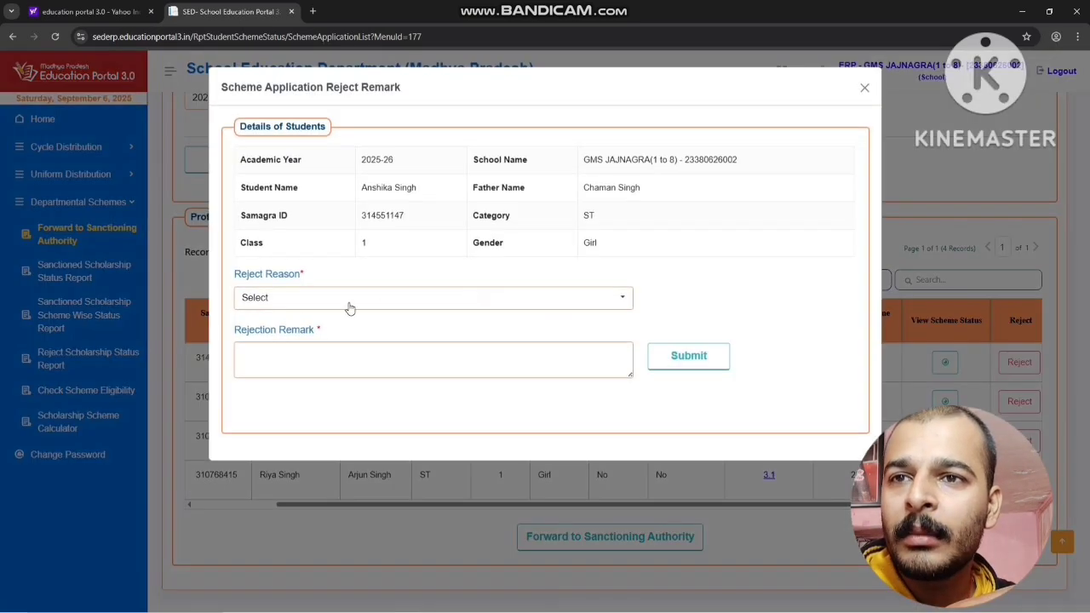
left_click(281, 298)
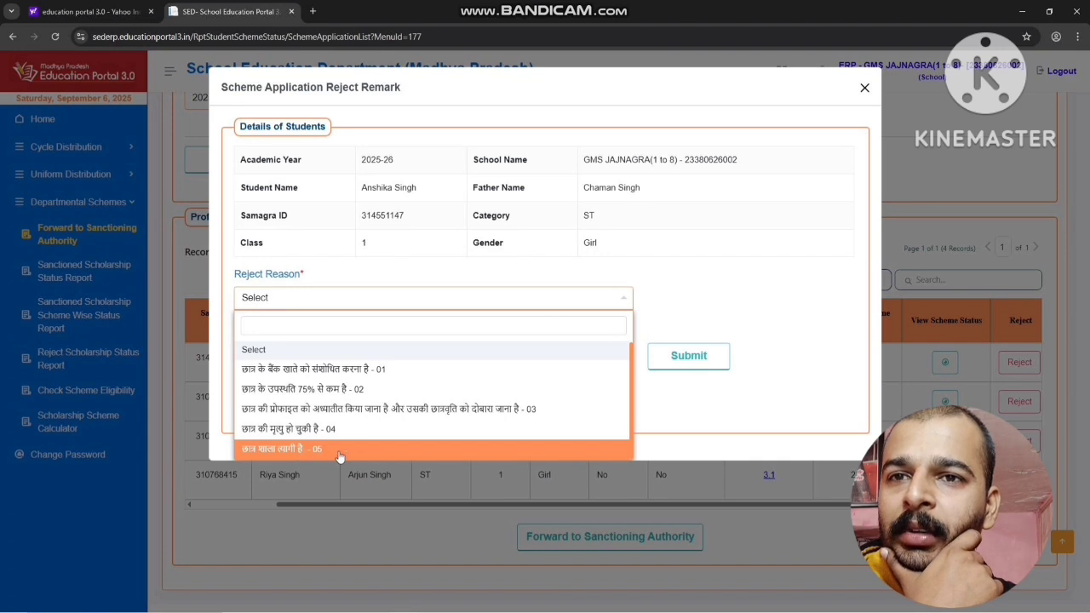
left_click(321, 371)
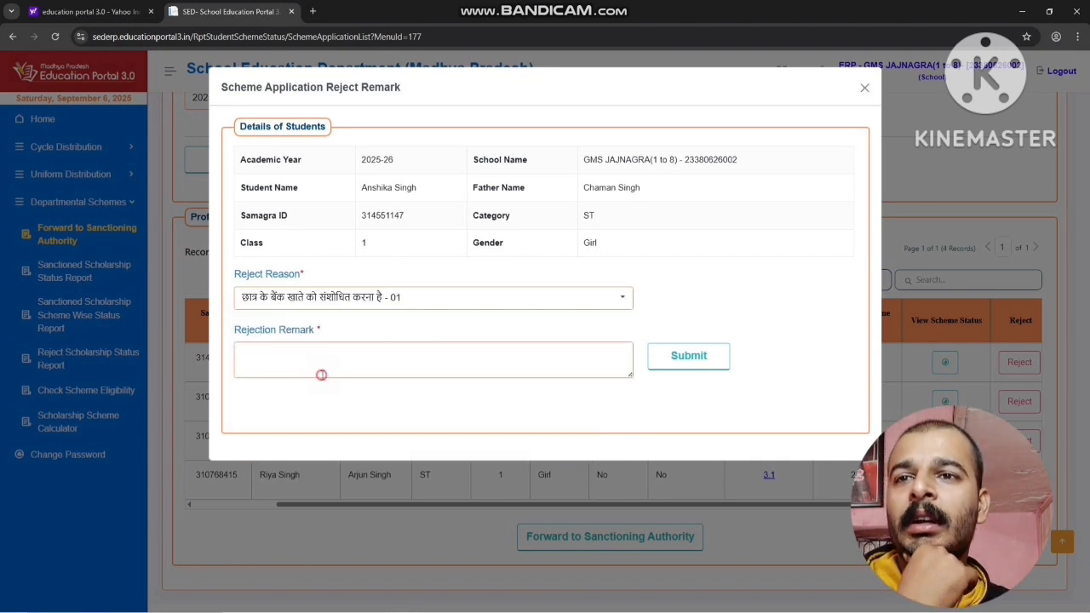
left_click(344, 359)
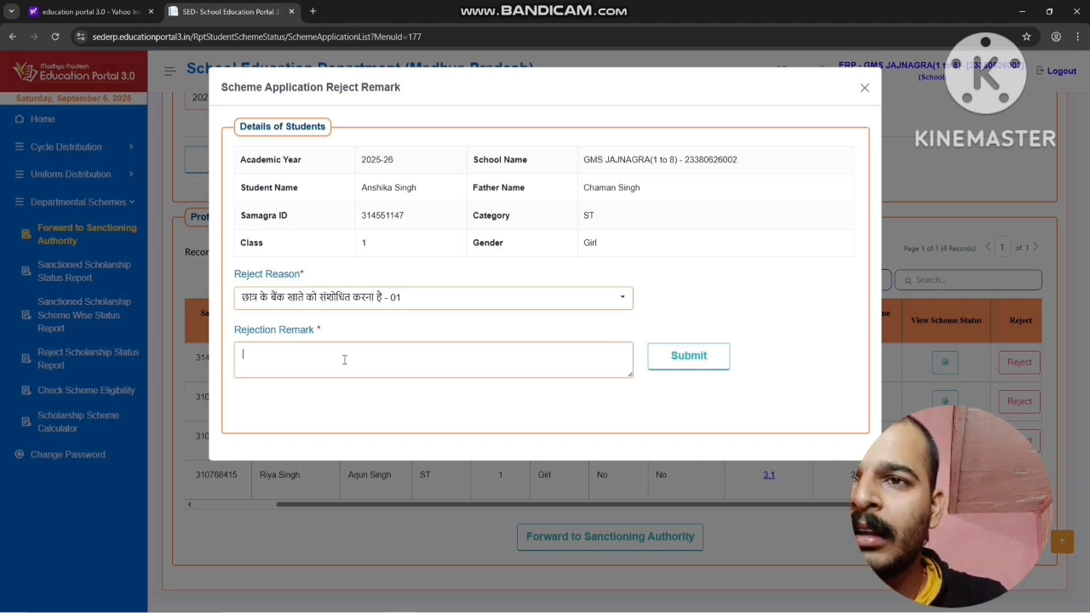
type("Account change")
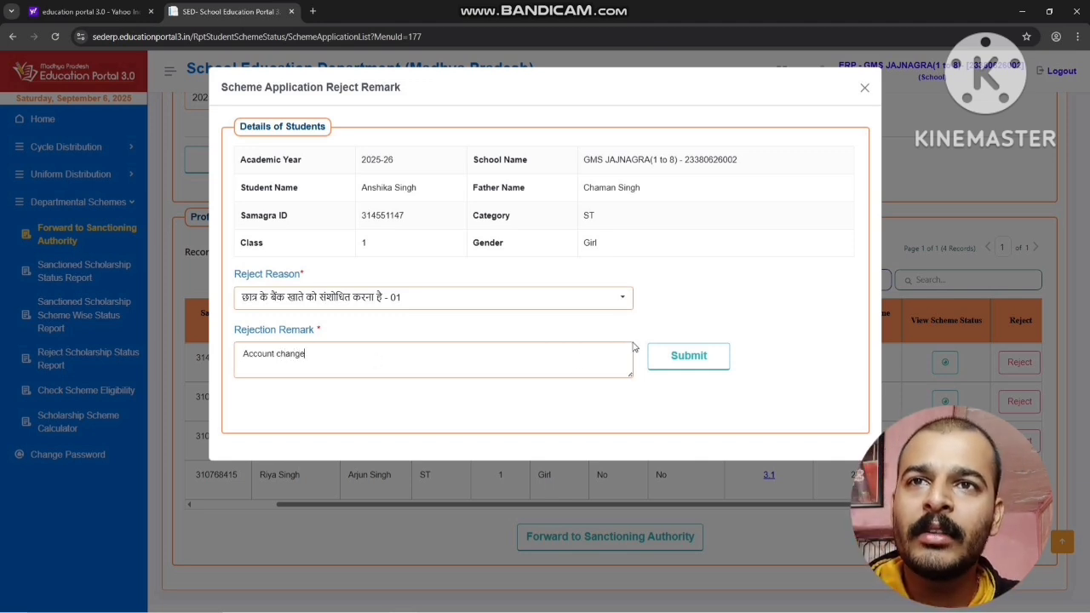
left_click(691, 364)
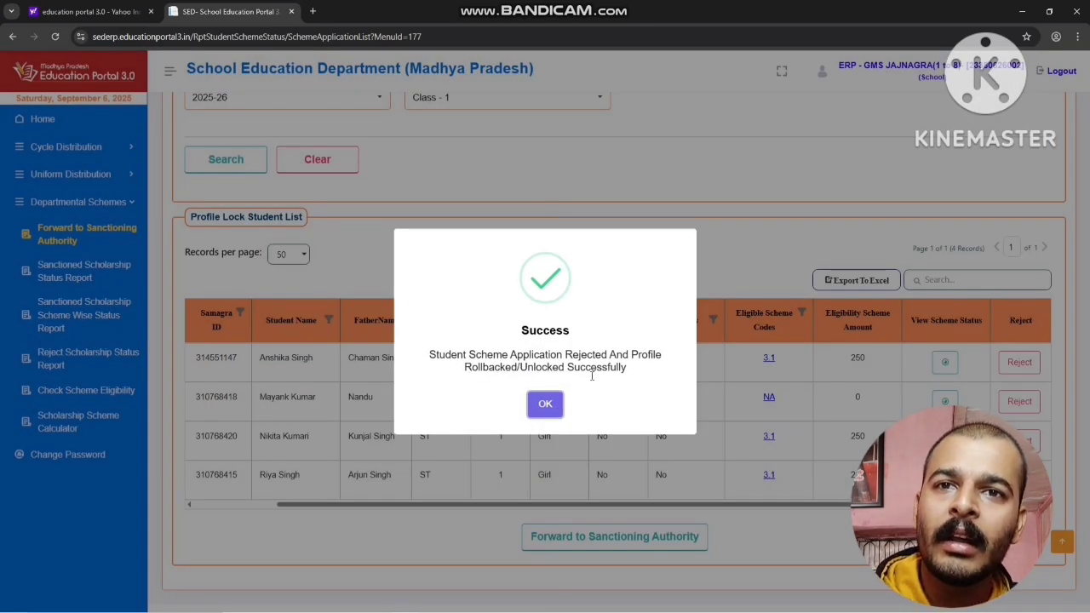
left_click(544, 404)
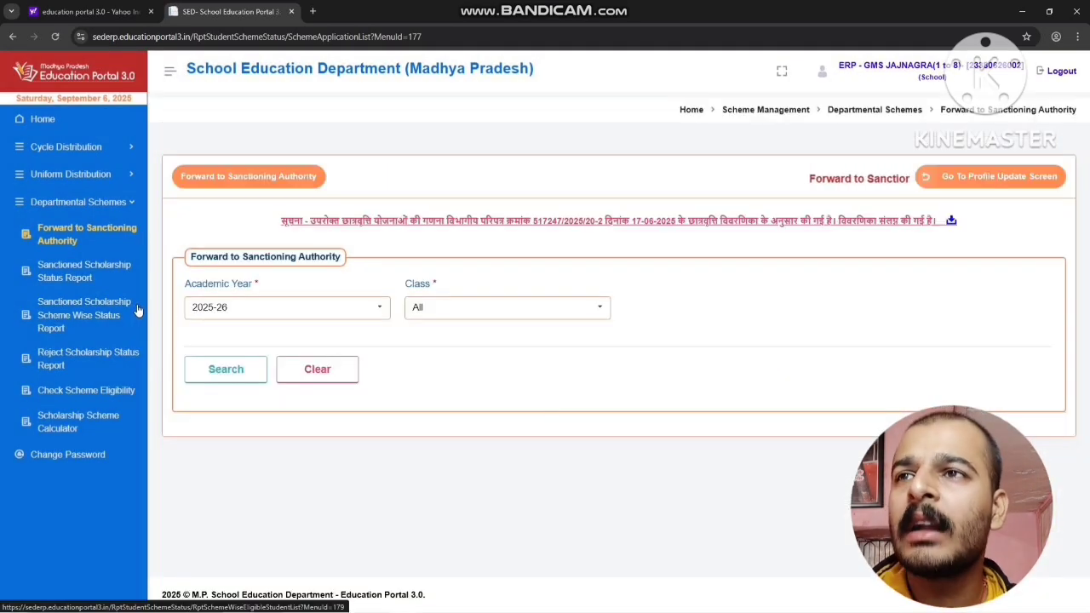
Open the Update Student Profile page of the Student Directory module
left_click(70, 127)
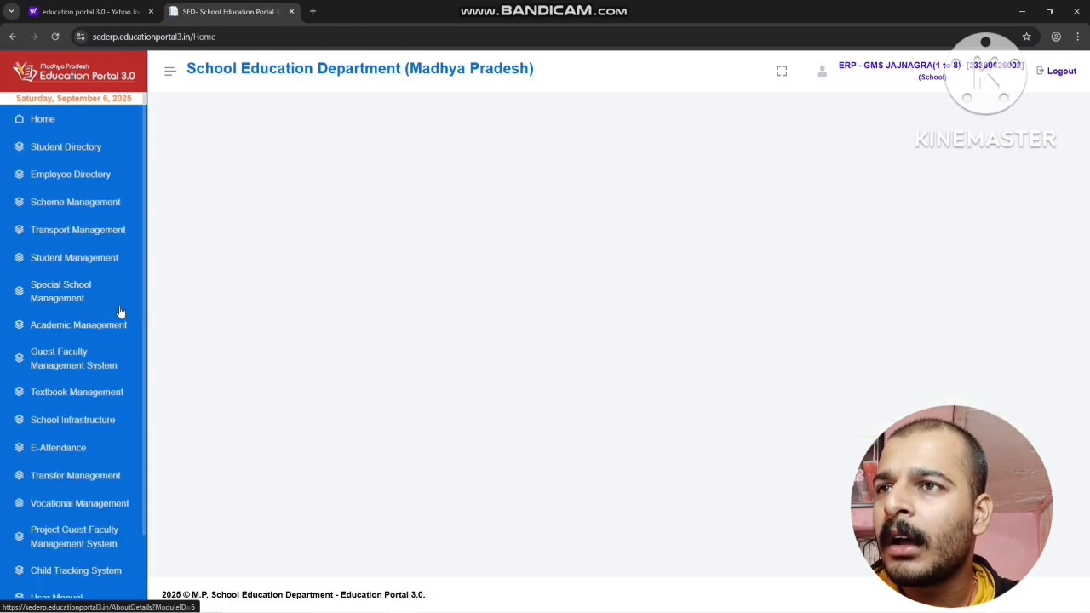
left_click(52, 150)
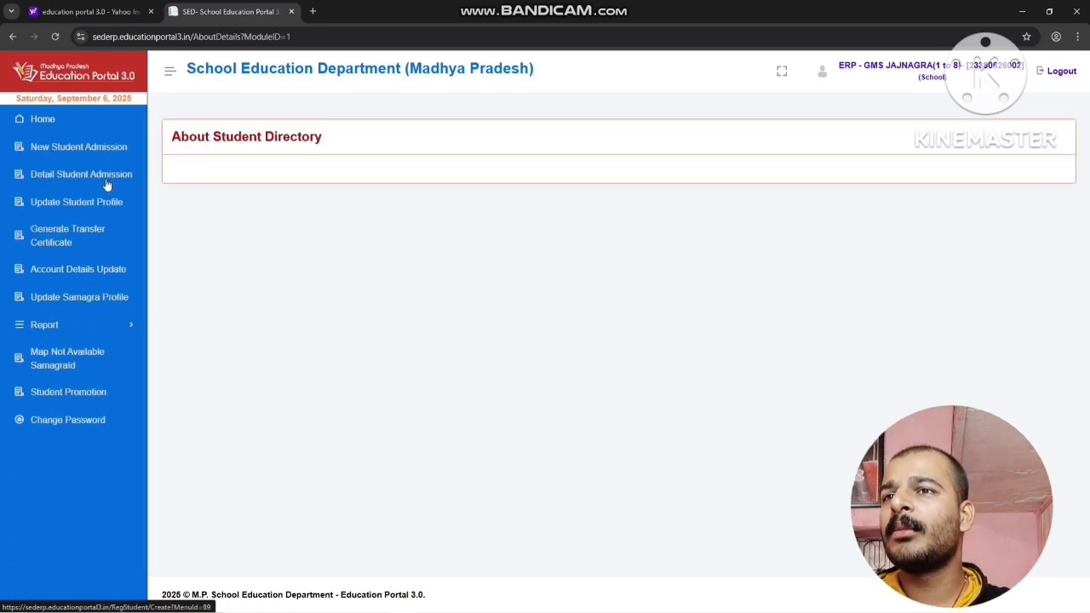
left_click(45, 201)
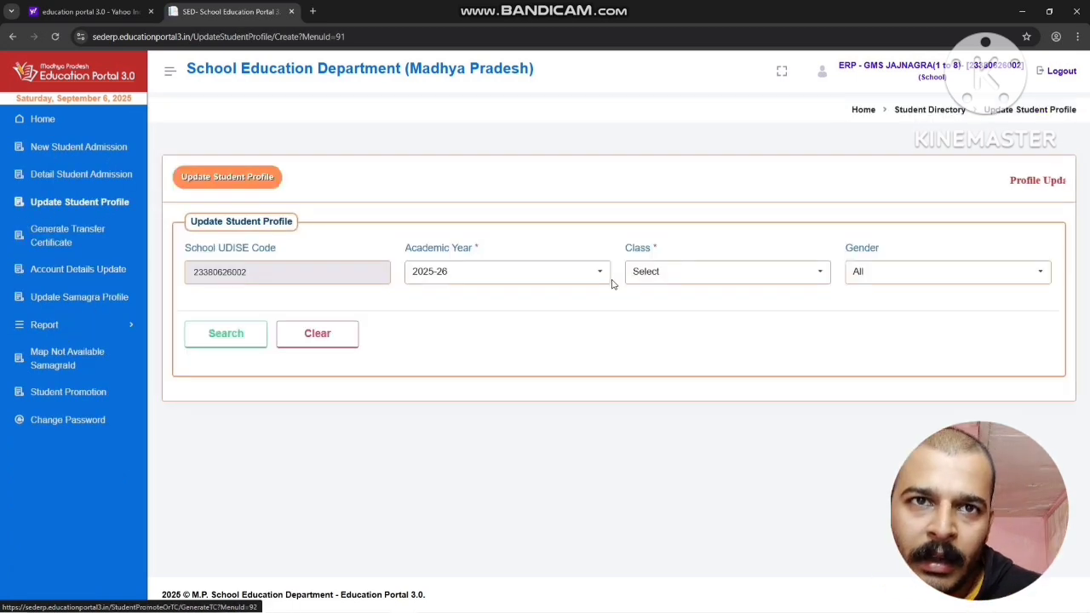
Search the Class - 1 students for 2025-26 and check the update and submit status of the rejected student's profile
left_click(671, 272)
left_click(686, 343)
left_click(239, 338)
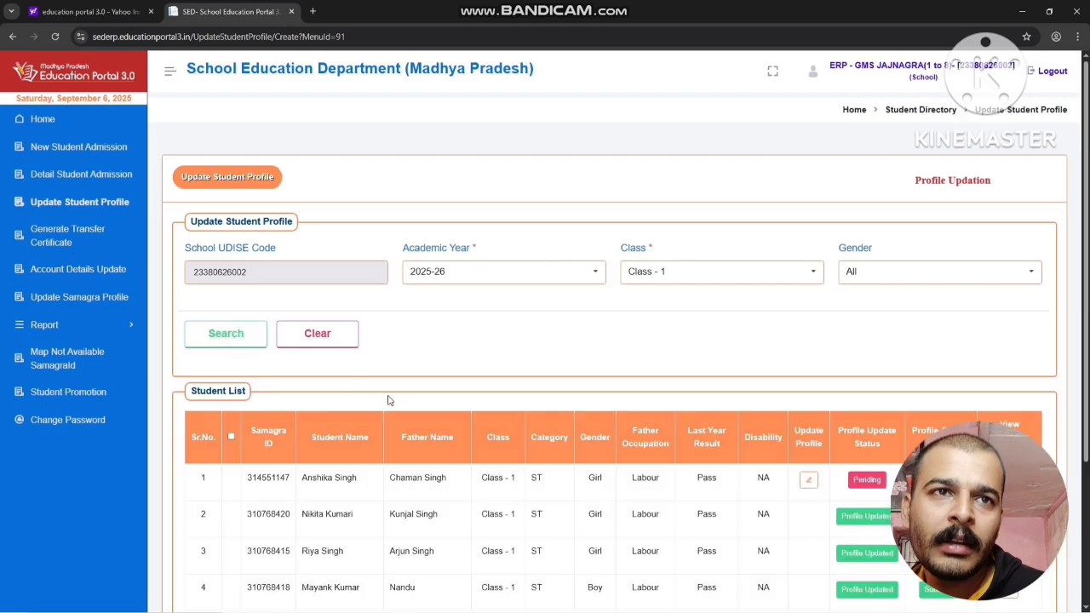
scroll(388, 400, "down", 3)
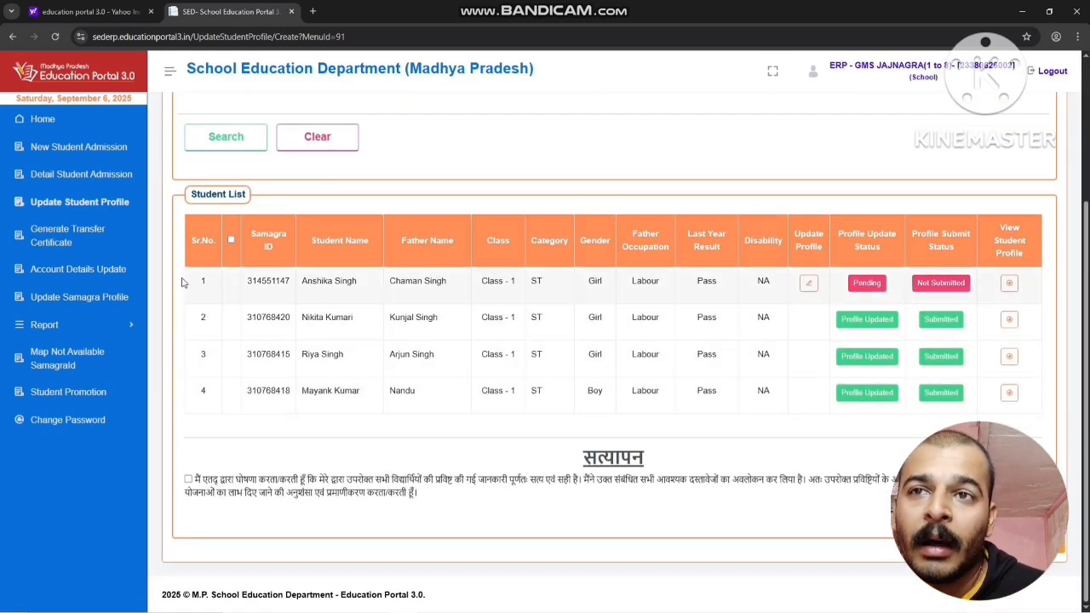
left_click_drag(196, 284, 1018, 420)
left_click(741, 457)
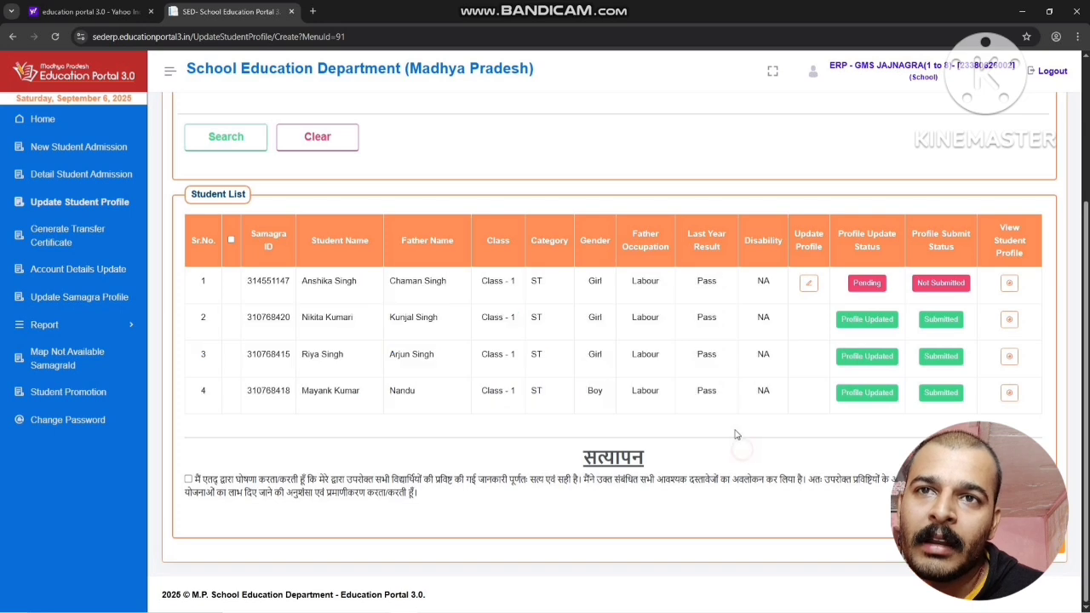
Open the rejected student's profile for updating and re-enter the bank account number in the Student Bank Account Information section
left_click(810, 289)
scroll(509, 359, "down", 6)
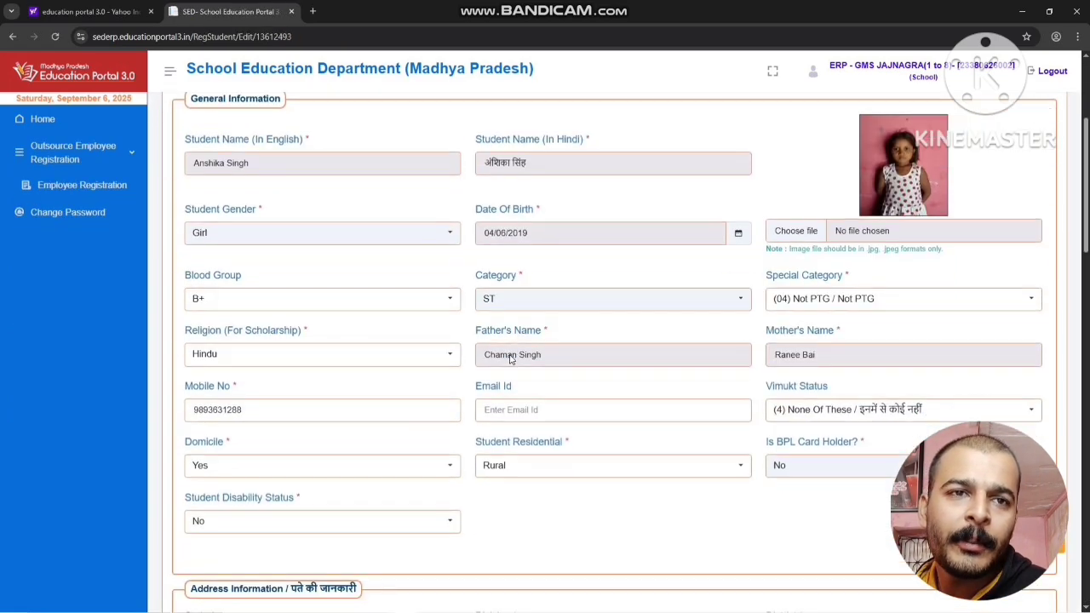
scroll(509, 360, "down", 15)
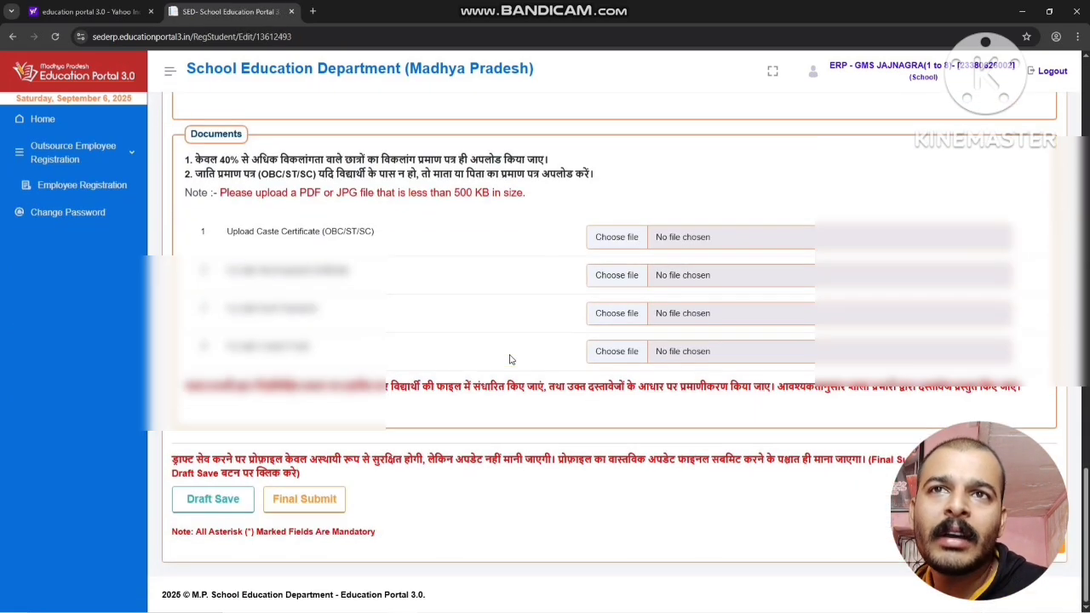
scroll(513, 360, "up", 3)
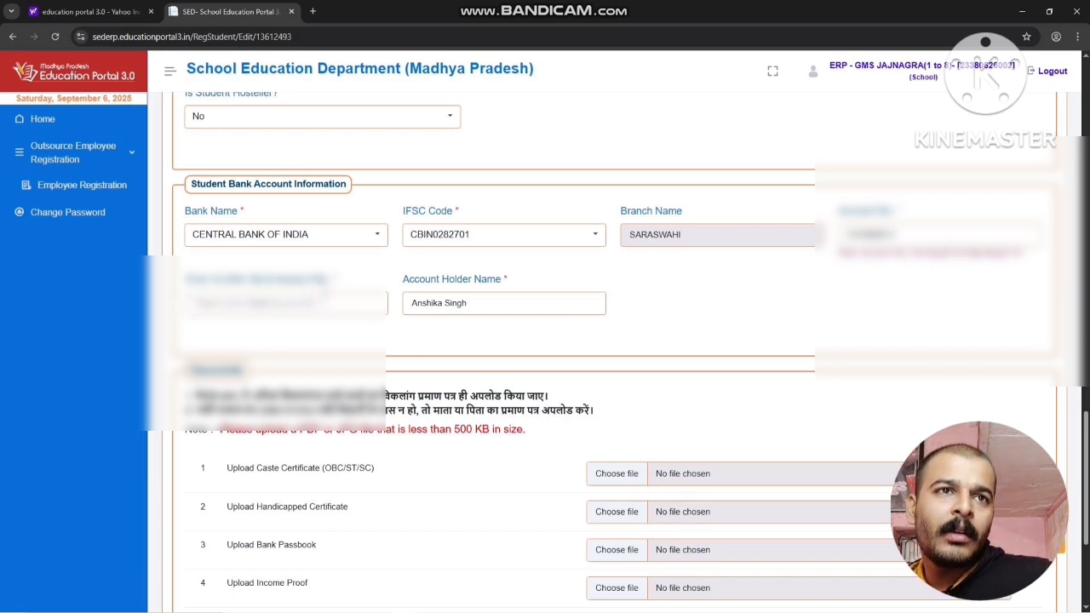
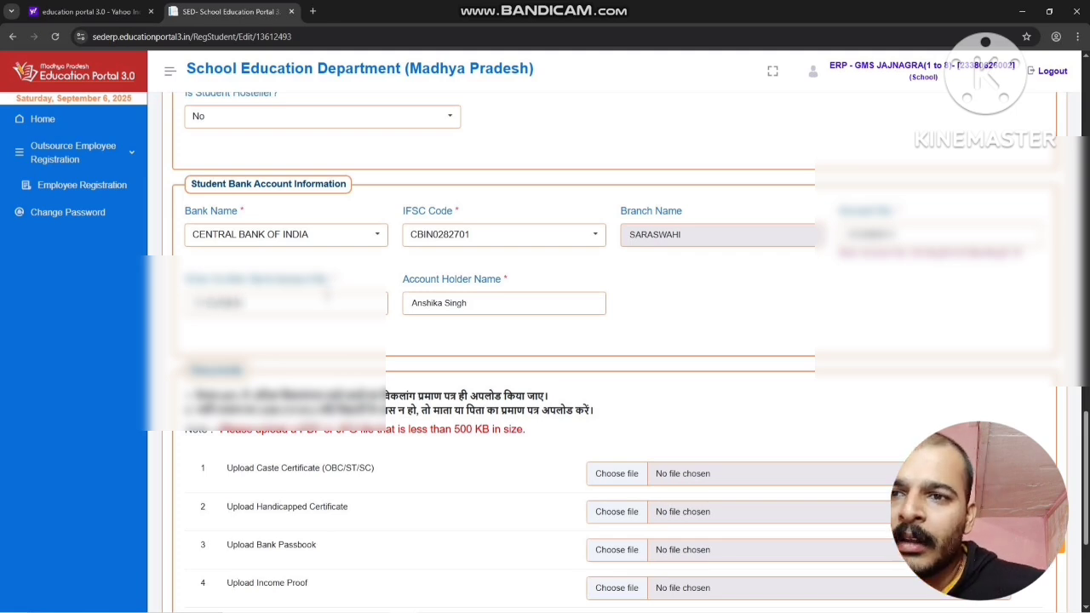
Final submit the student's profile, declaring the eligible scheme details correct and acknowledging the update
scroll(326, 294, "down", 3)
left_click(304, 498)
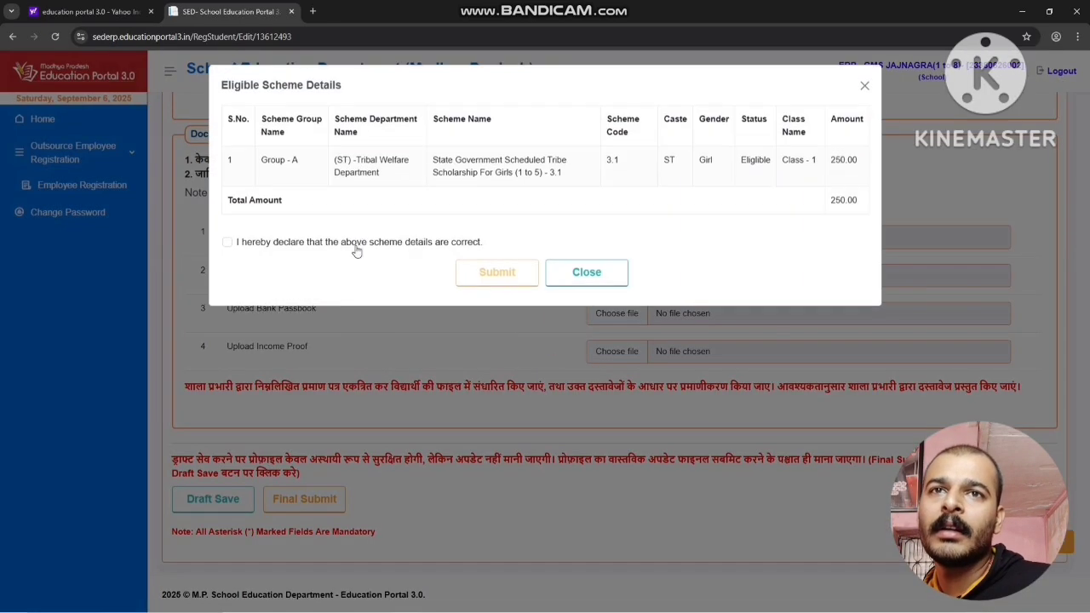
left_click(408, 249)
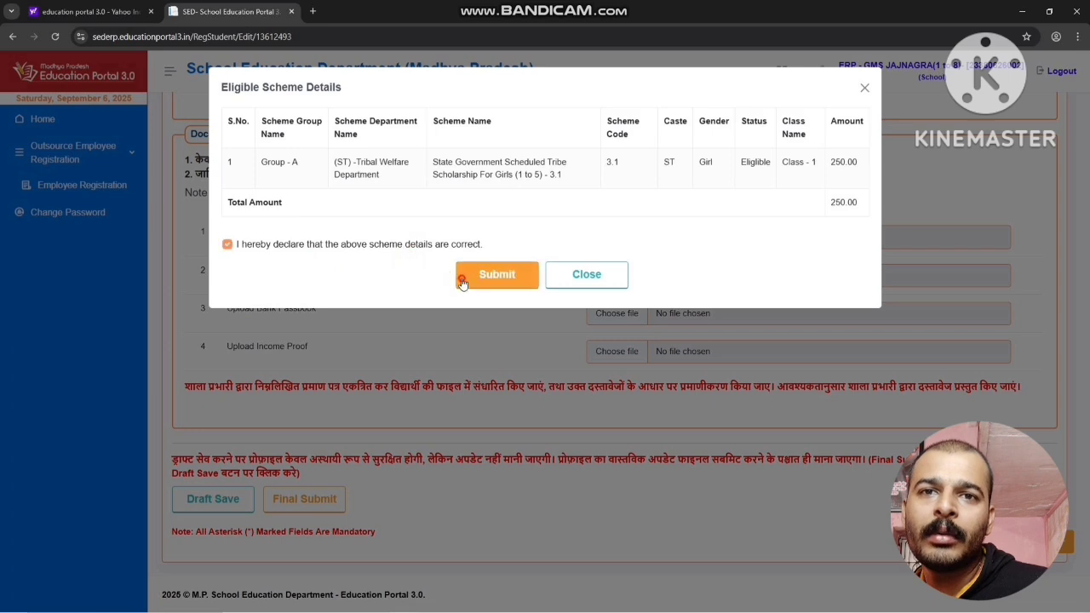
left_click(461, 281)
left_click(527, 392)
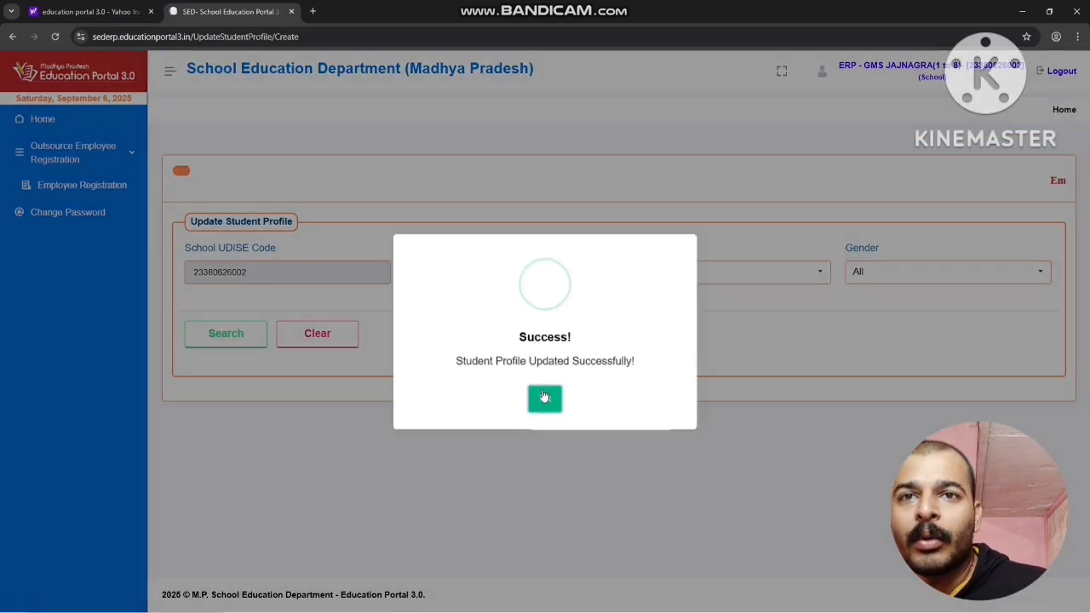
left_click(544, 397)
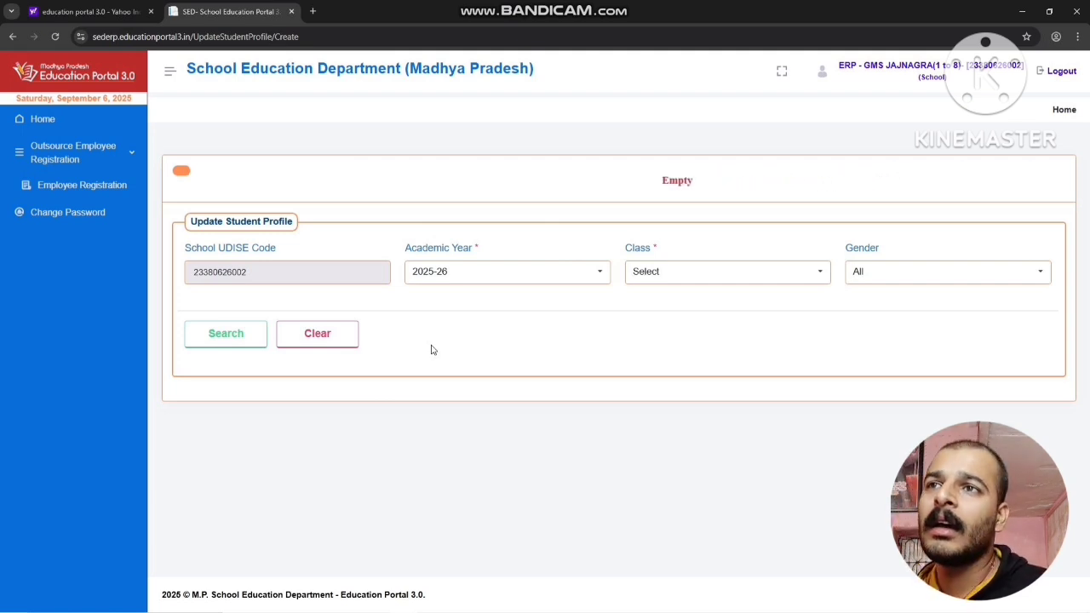
Search the Class - 1 students again and copy the Samagra ID of the first student in the list
left_click(653, 271)
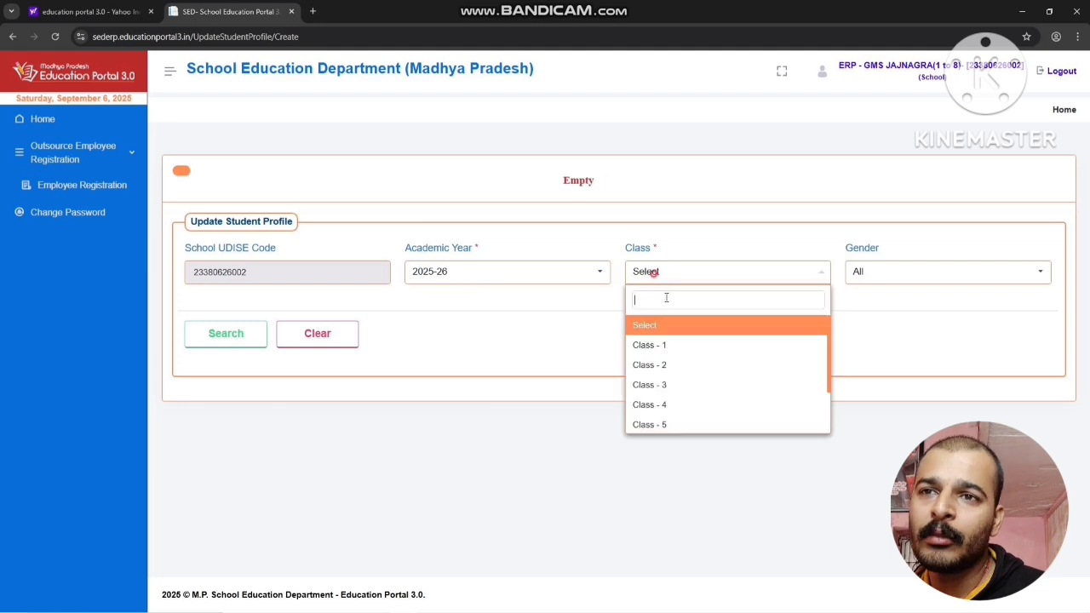
left_click(687, 343)
left_click(229, 341)
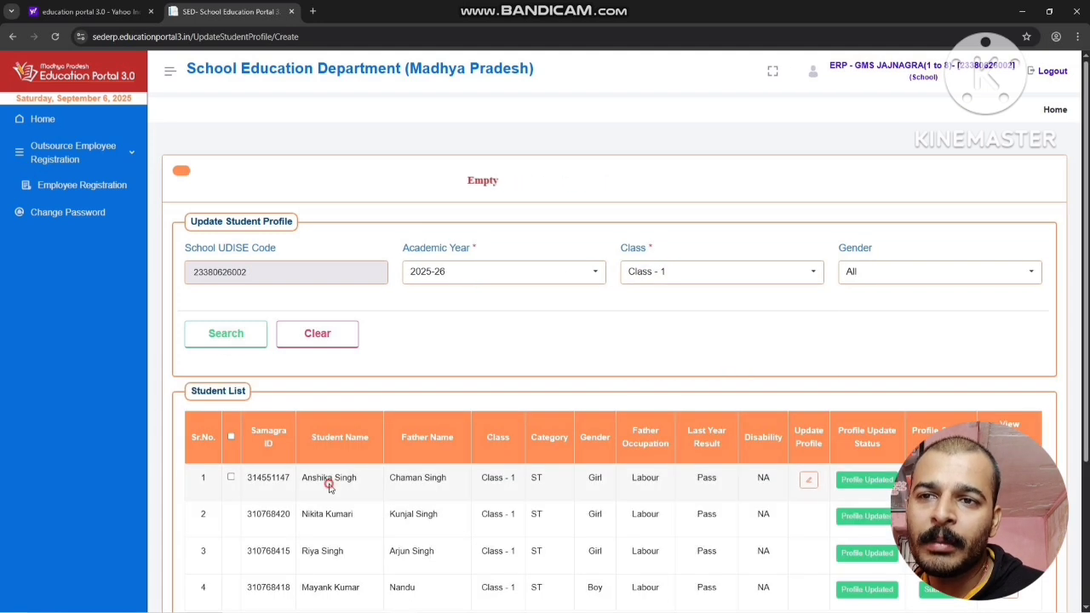
double_click(267, 478)
right_click(260, 477)
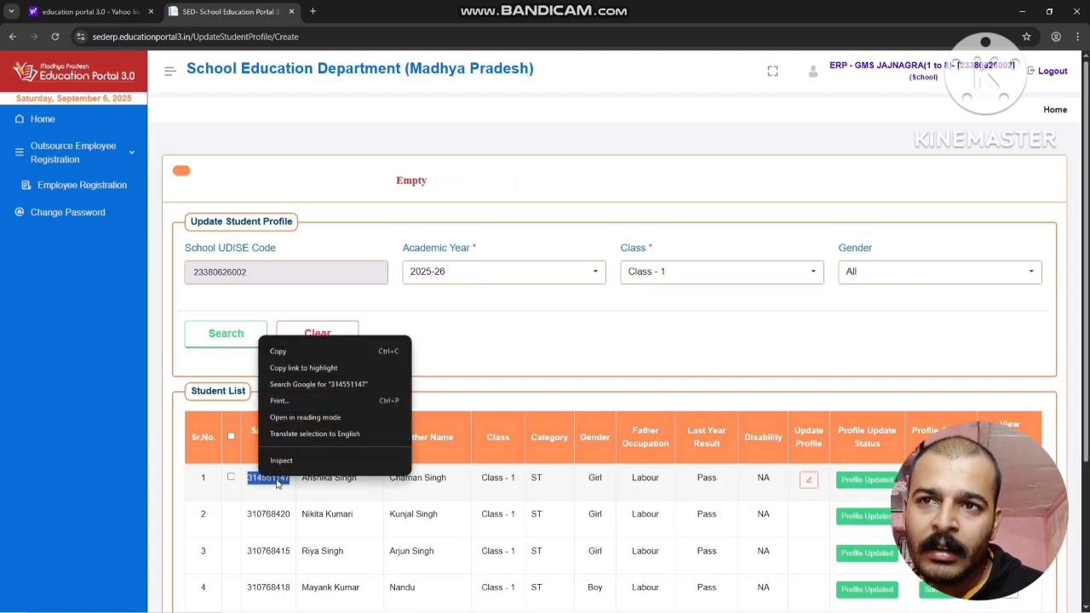
left_click(284, 350)
left_click(484, 334)
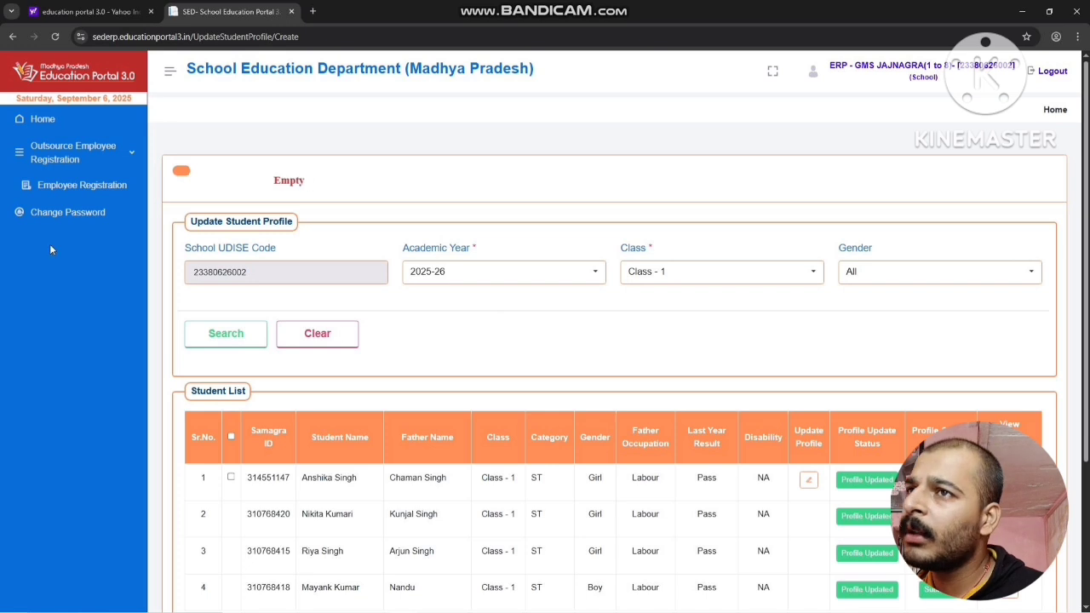
Open the Generate Transfer Certificate page of the Student Directory module
left_click(34, 119)
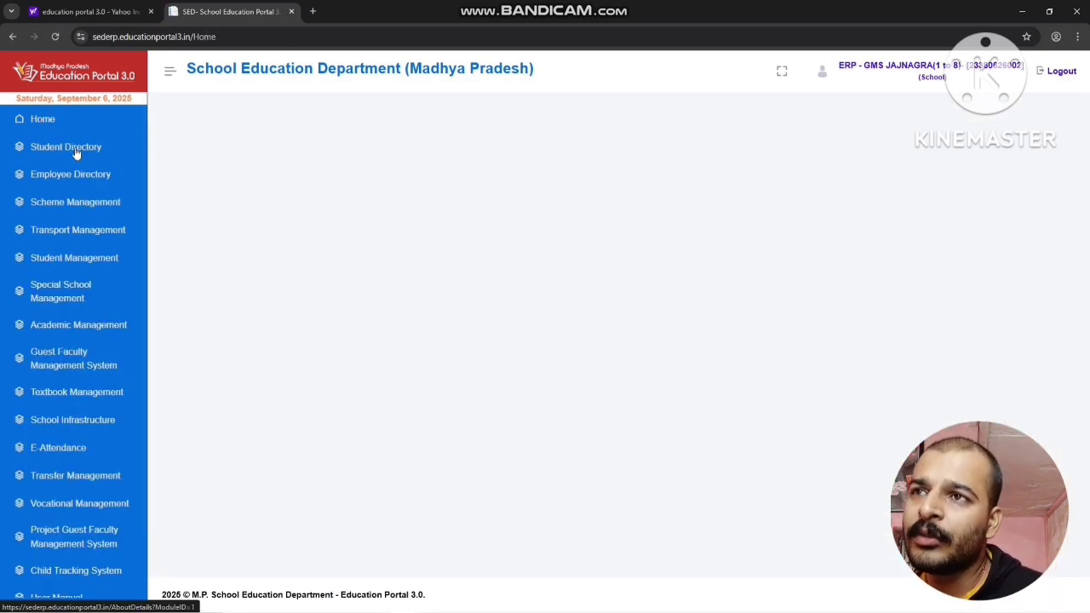
left_click(69, 151)
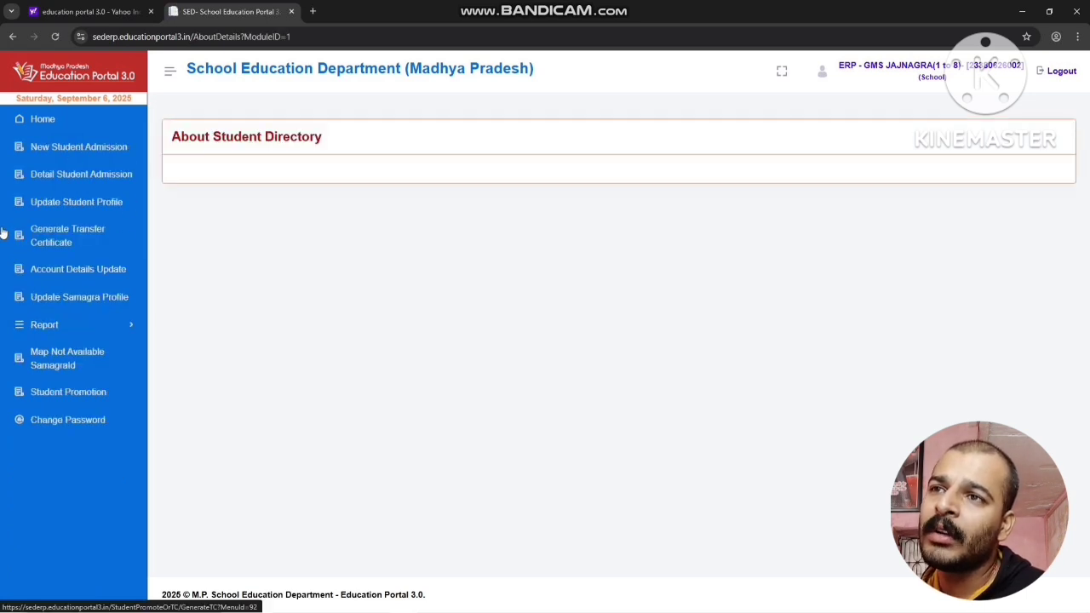
left_click_drag(8, 235, 79, 256)
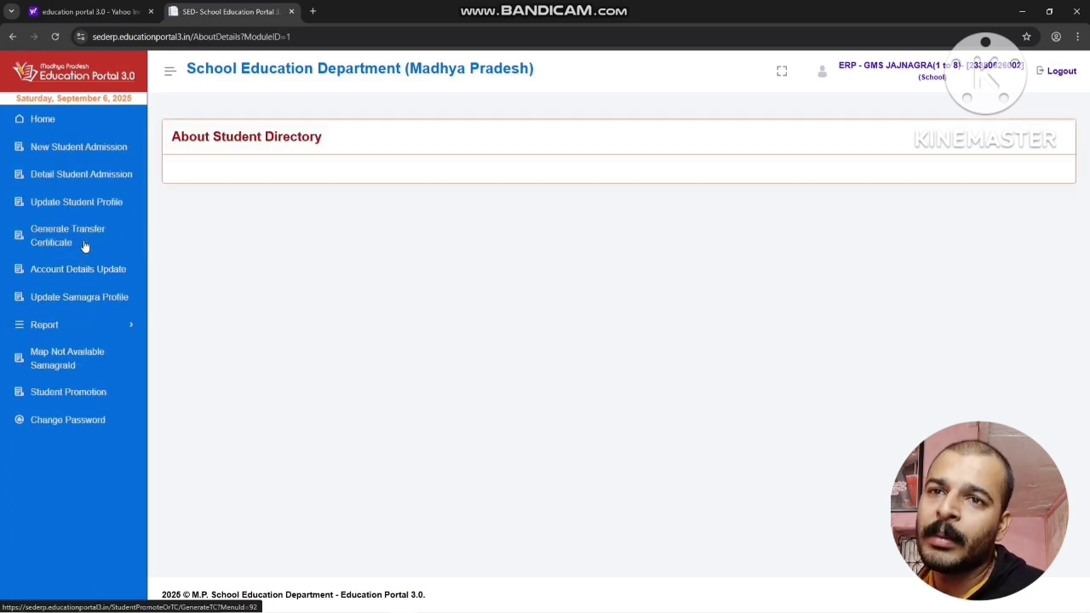
left_click(84, 244)
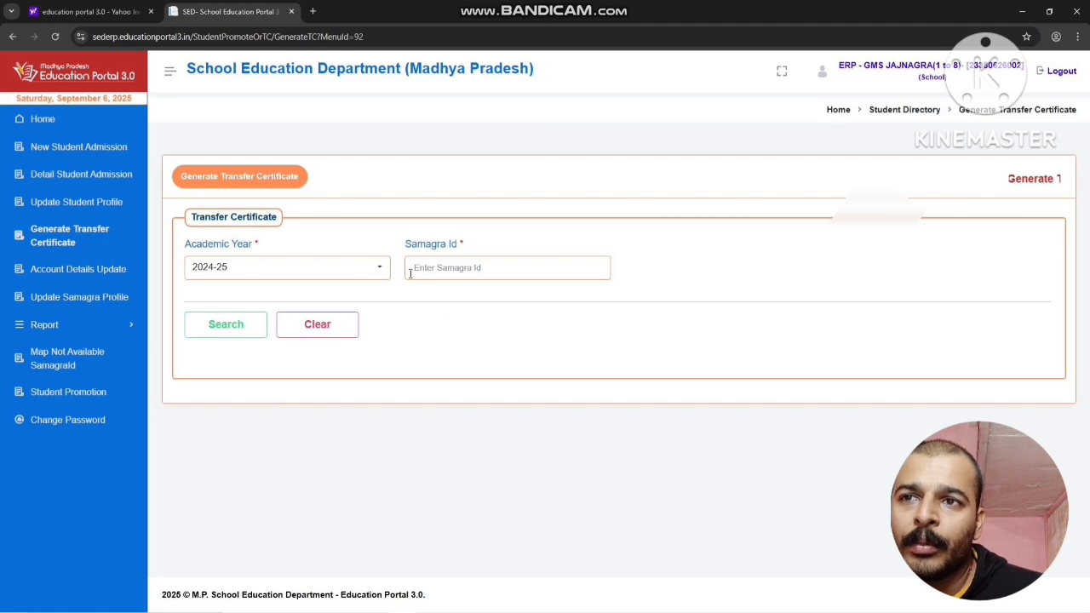
Look up the student for a transfer certificate with academic year 2025-26 and the copied Samagra ID, and review the student details
left_click(326, 267)
left_click(258, 339)
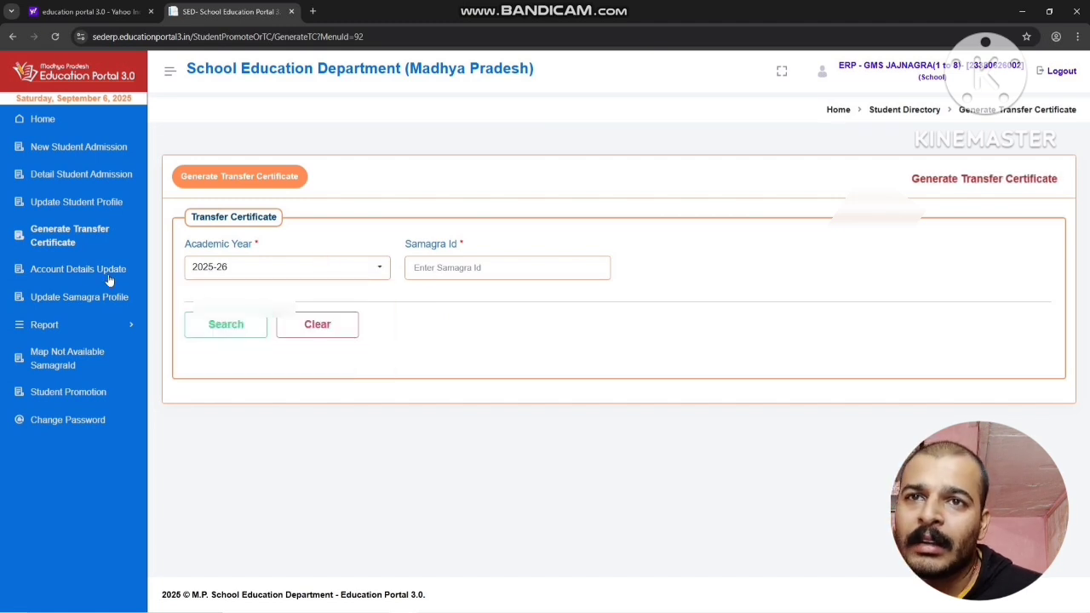
right_click(485, 269)
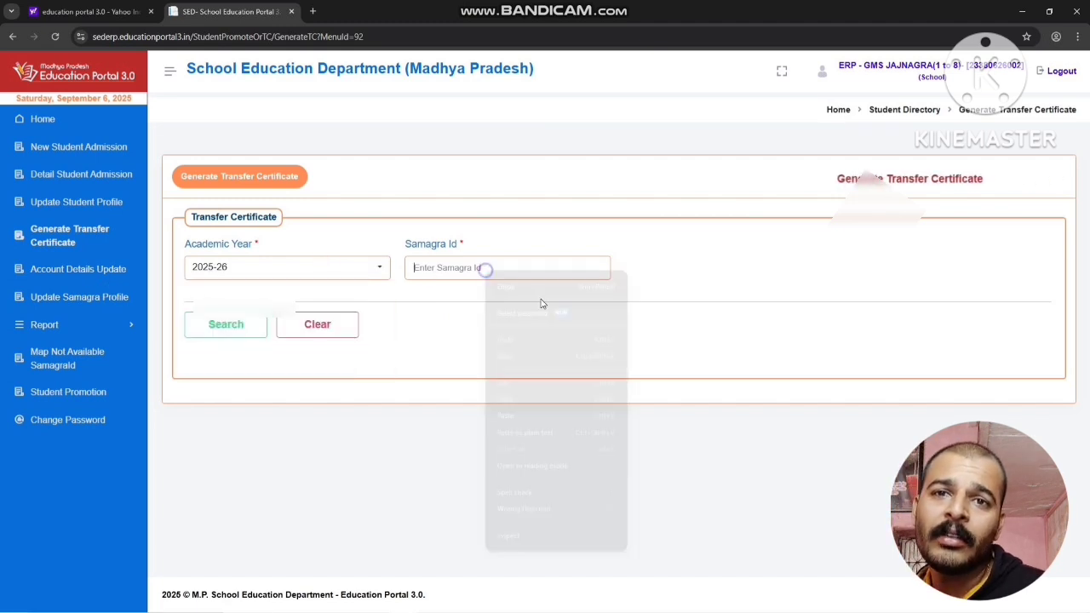
left_click(540, 415)
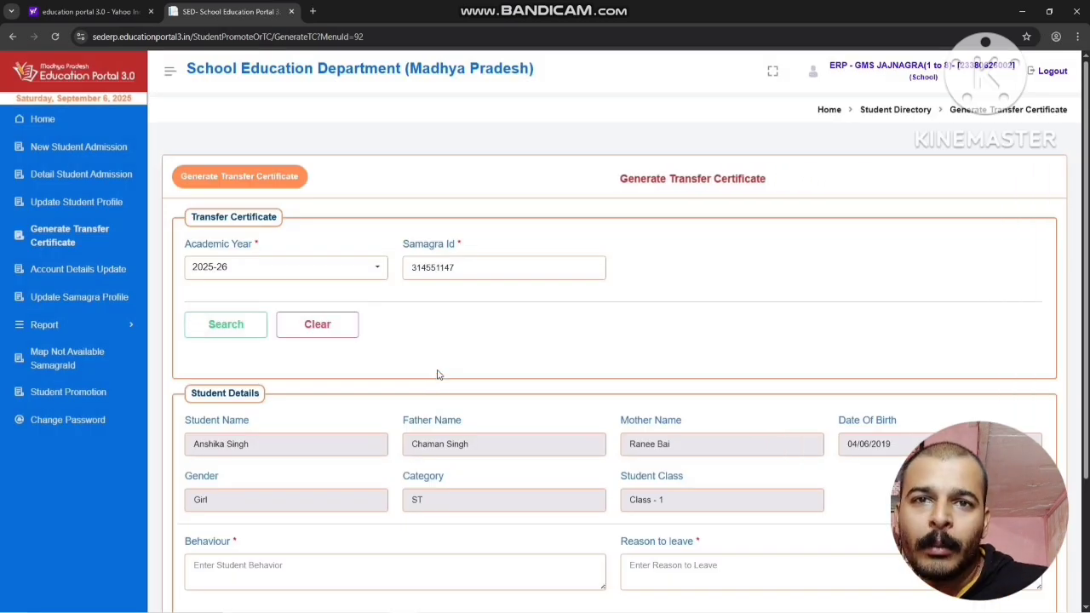
scroll(436, 380, "down", 2)
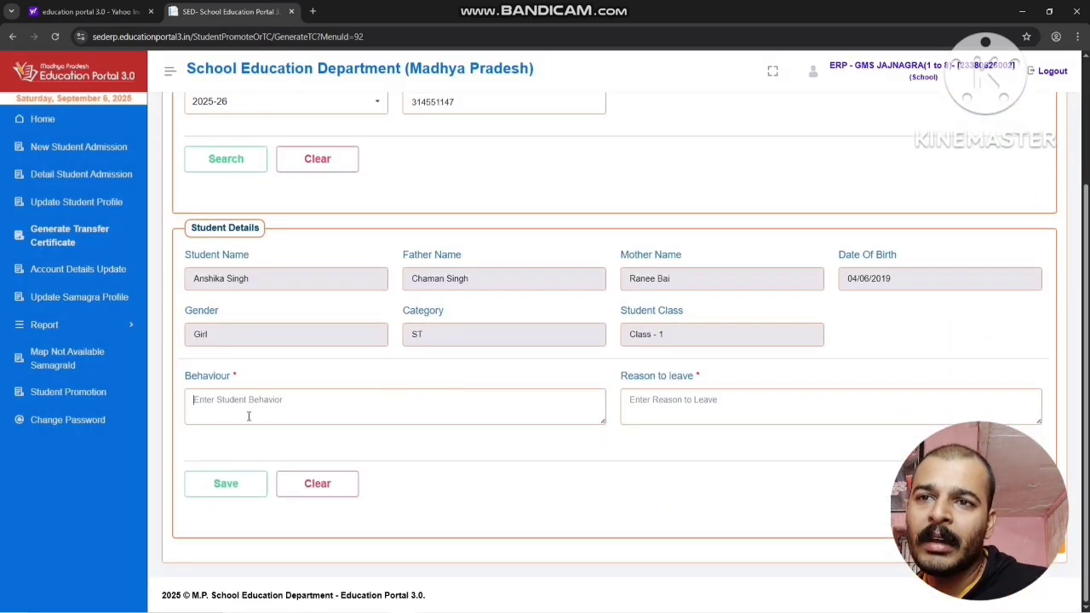